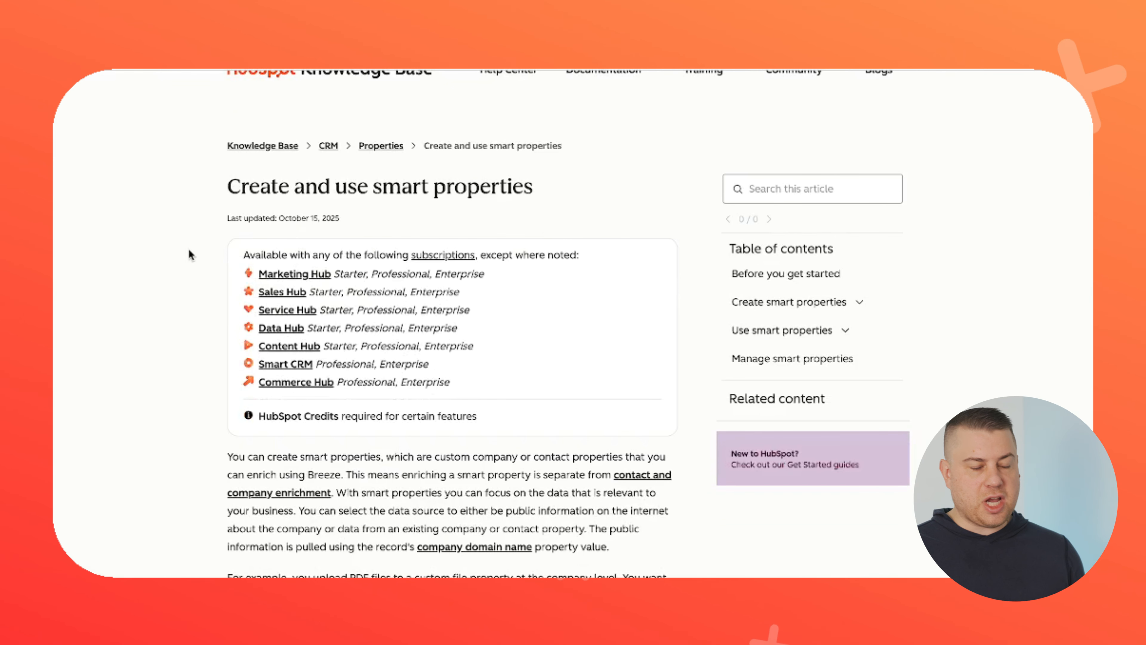
Step: Read the introduction of the "Create and use smart properties" article, covering custom properties enriched with Breeze and the PDF file summary example
scroll(192, 250, "down", 3)
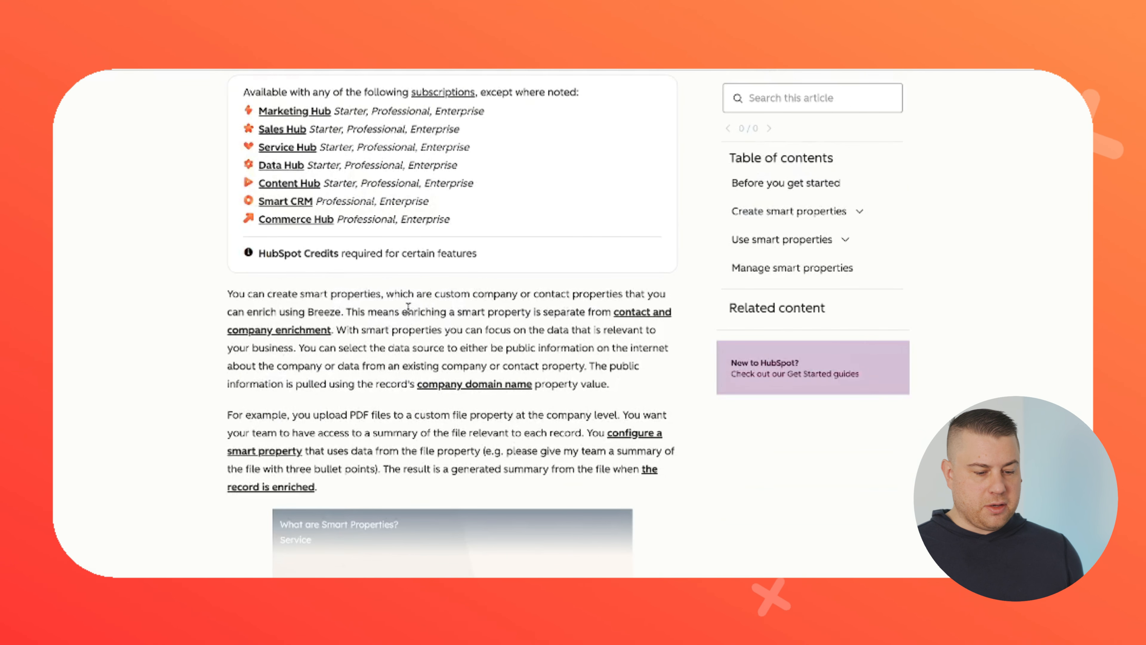
left_click_drag(390, 296, 473, 316)
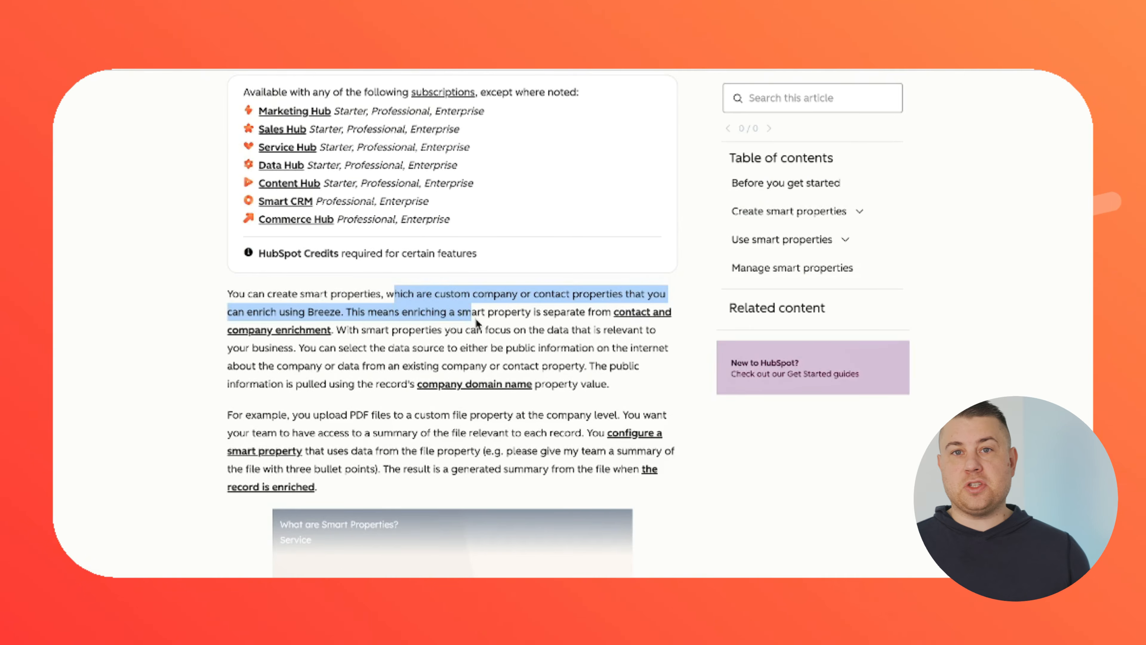
left_click(476, 323)
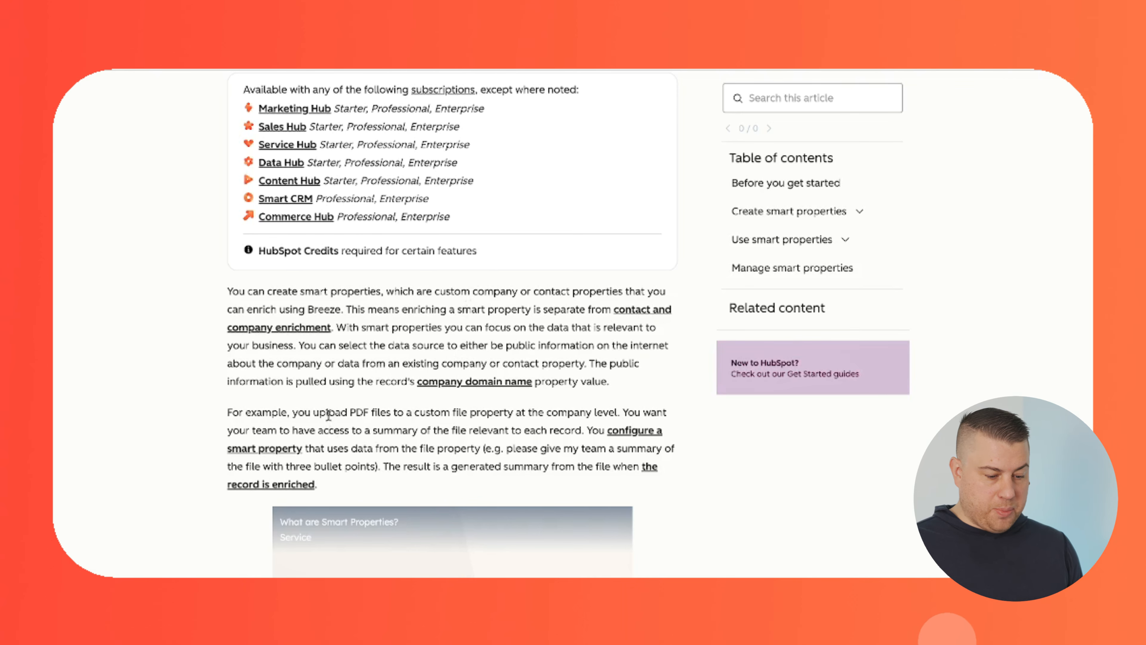
left_click_drag(328, 414, 450, 412)
left_click(481, 414)
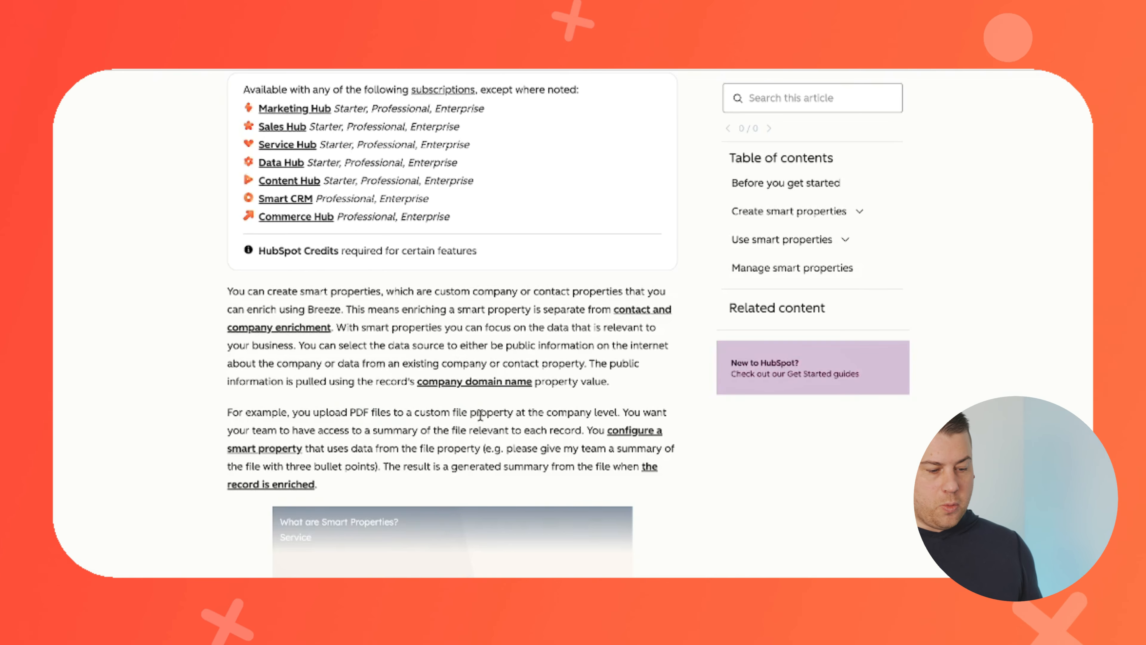
scroll(487, 412, "down", 10)
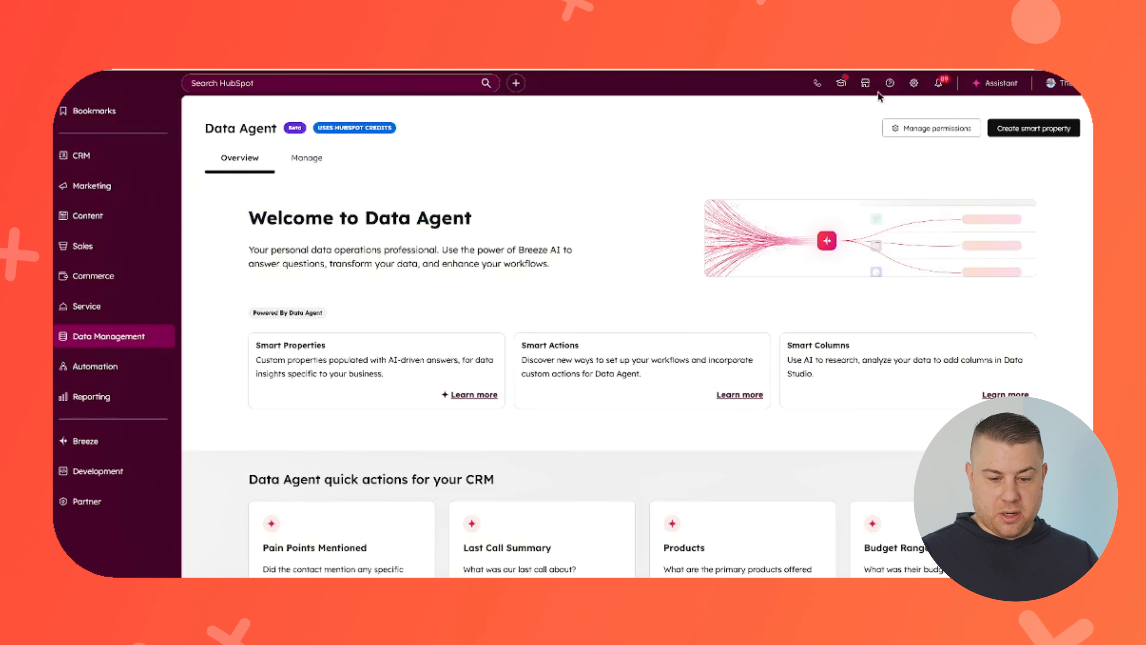
Step: Open the HubSpot account's AI settings in a new browser tab and review the access options for generative AI tools and data categories
right_click(912, 84)
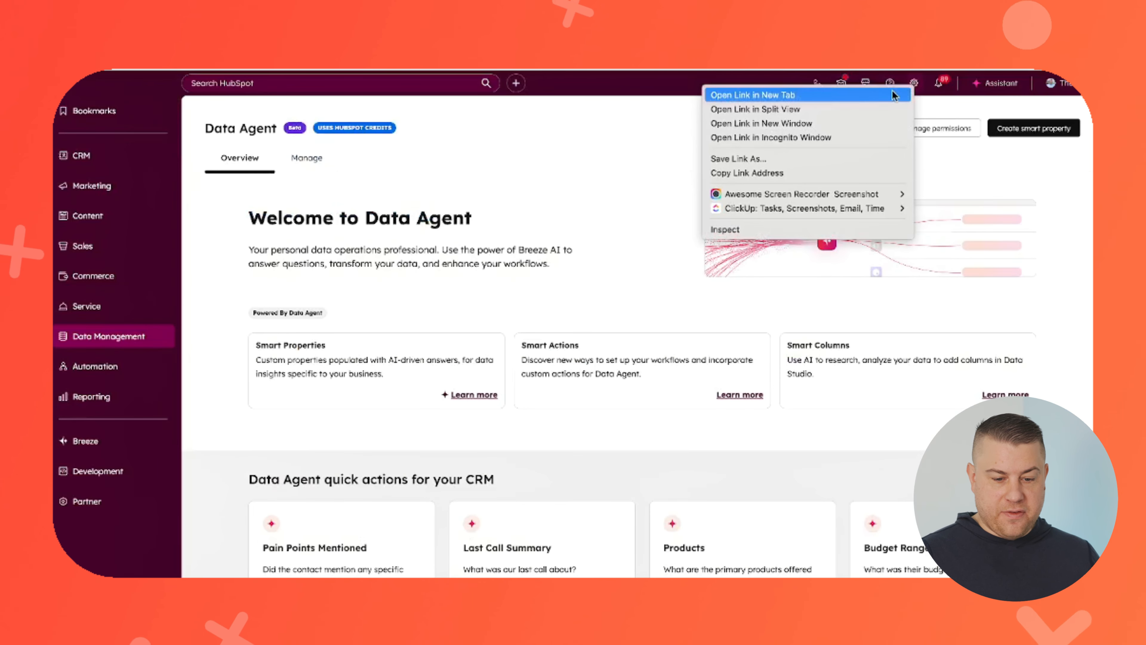
left_click(894, 95)
key("ctrl+Tab")
scroll(302, 351, "down", 4)
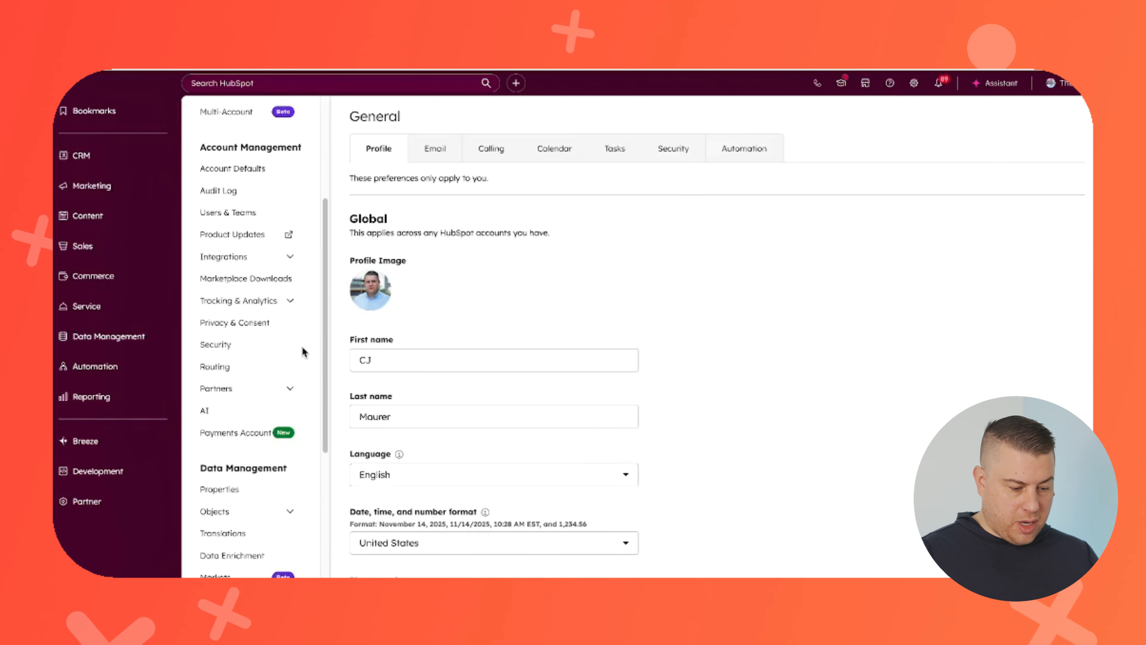
left_click(251, 413)
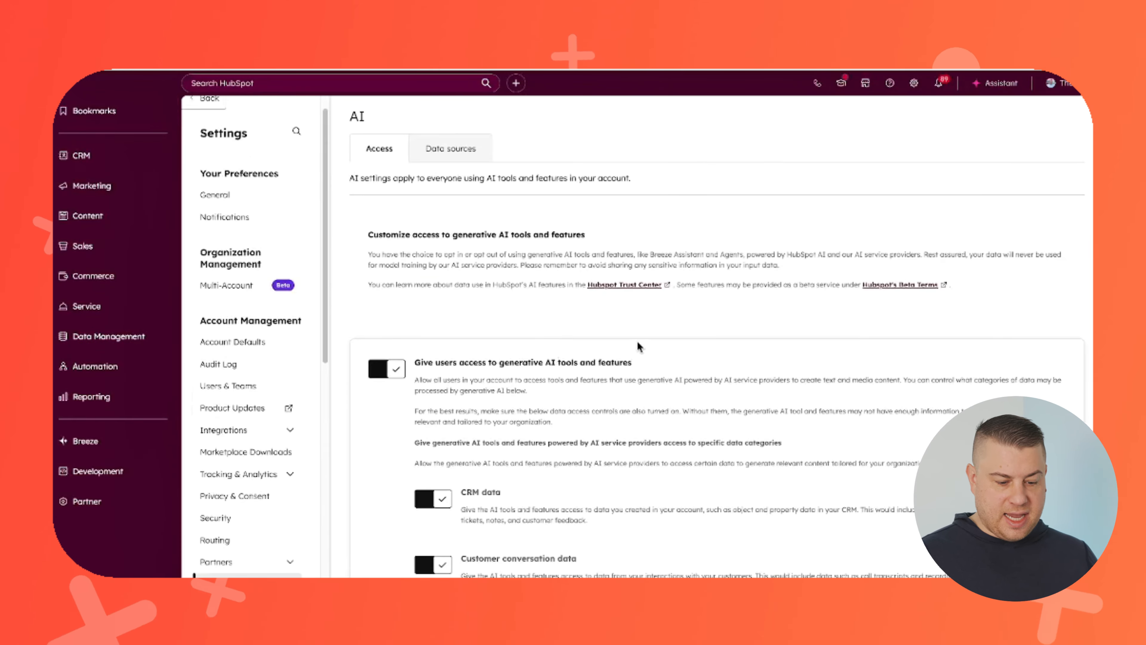
scroll(608, 268, "down", 4)
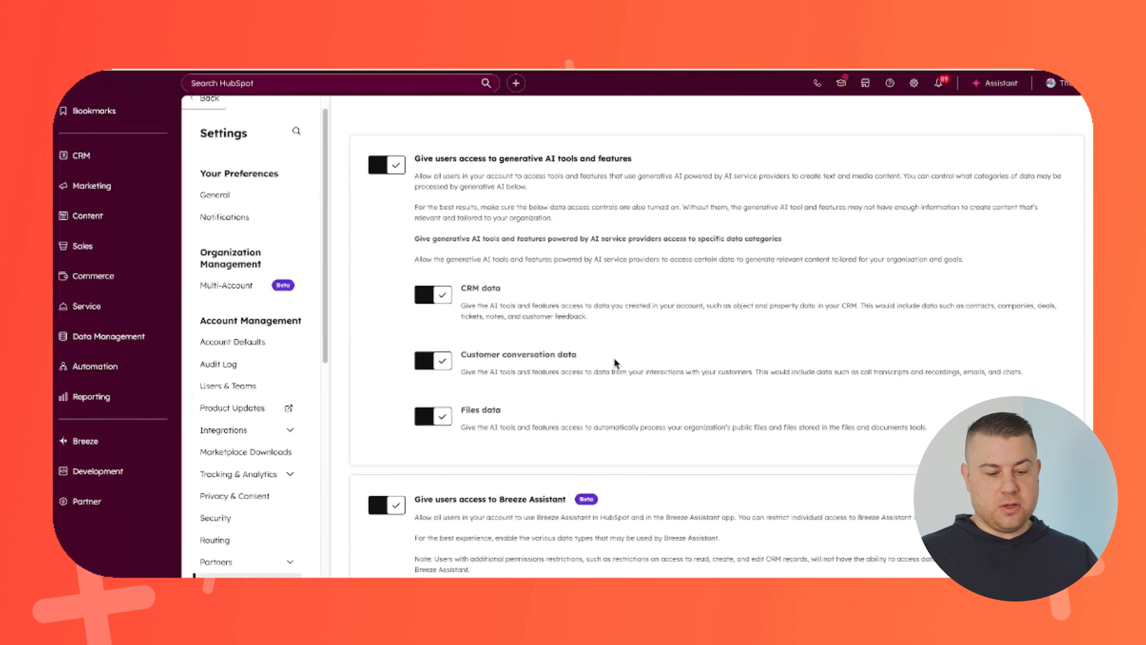
scroll(619, 357, "up", 4)
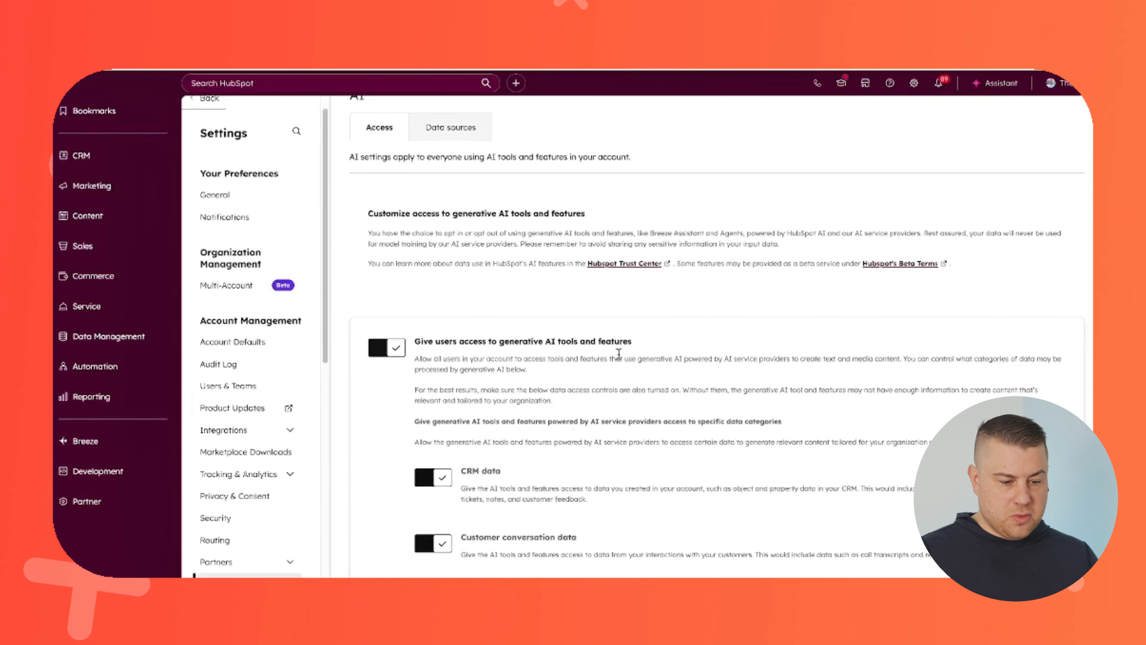
scroll(547, 282, "down", 1)
Step: Open the Data Enrichment settings and review the automatic and continuous enrichment options for companies and contacts
scroll(239, 382, "down", 5)
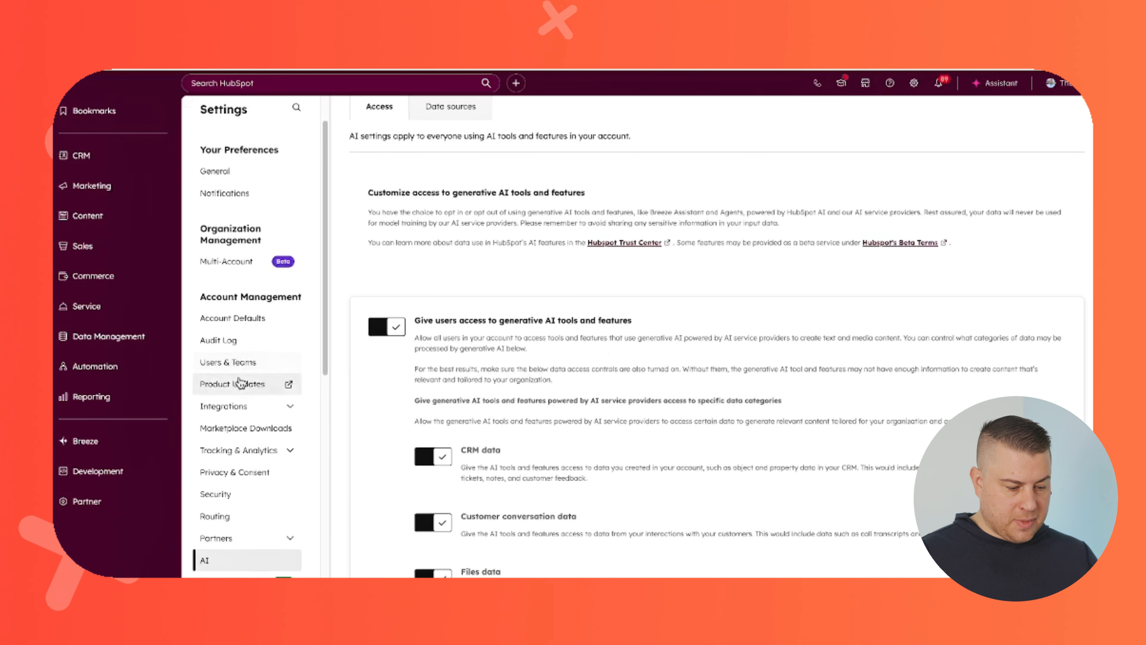
left_click(225, 565)
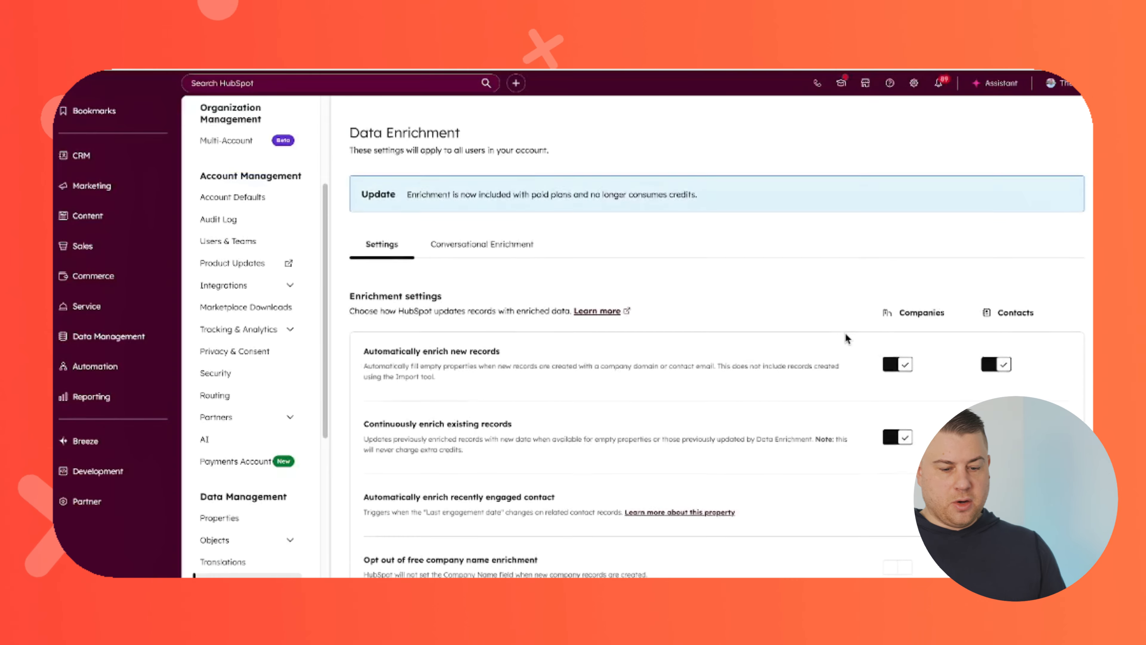
scroll(836, 289, "down", 1)
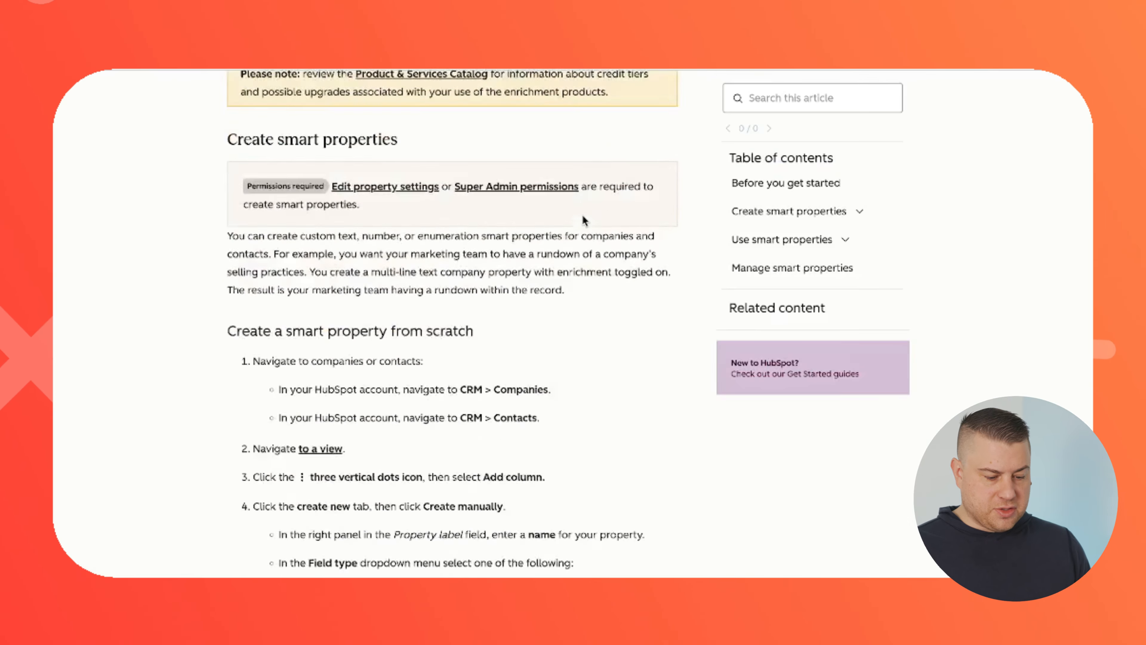
Step: Read the knowledge base instructions for creating a smart property from scratch, including the data sources and the setup example
scroll(583, 214, "down", 15)
scroll(582, 214, "down", 8)
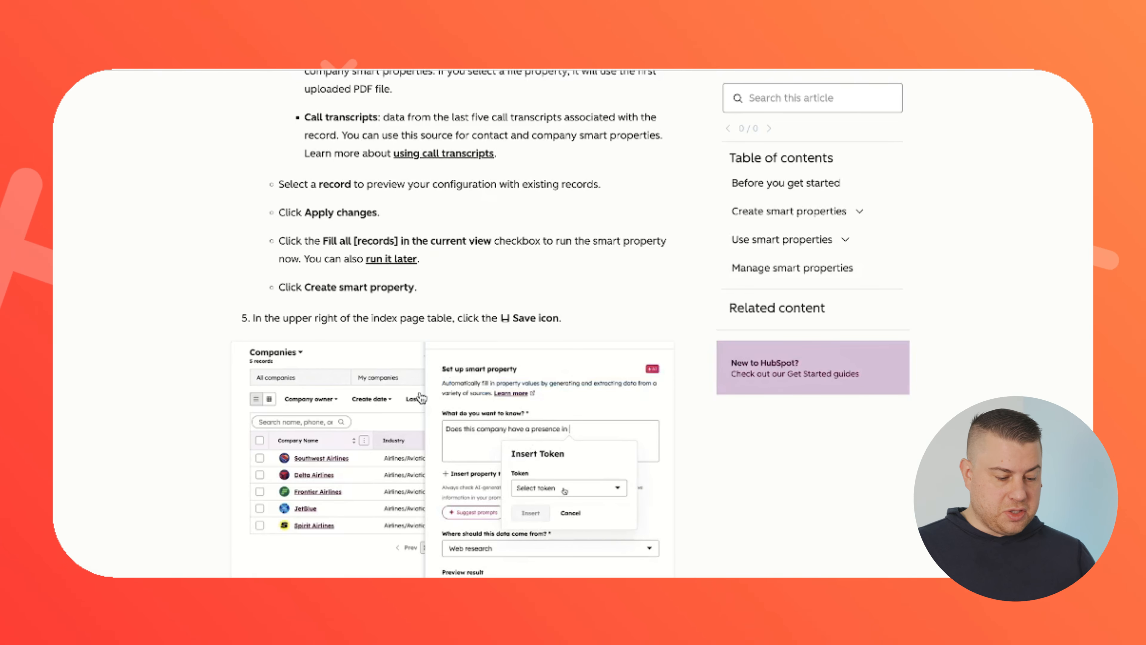
scroll(583, 214, "down", 1)
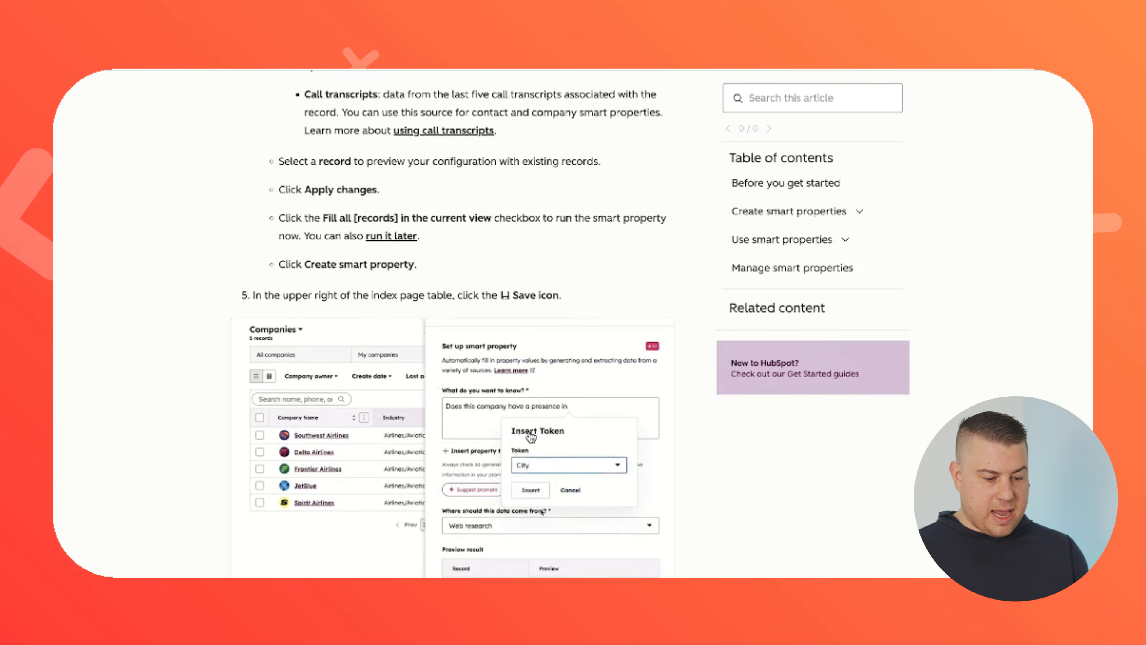
scroll(523, 431, "down", 3)
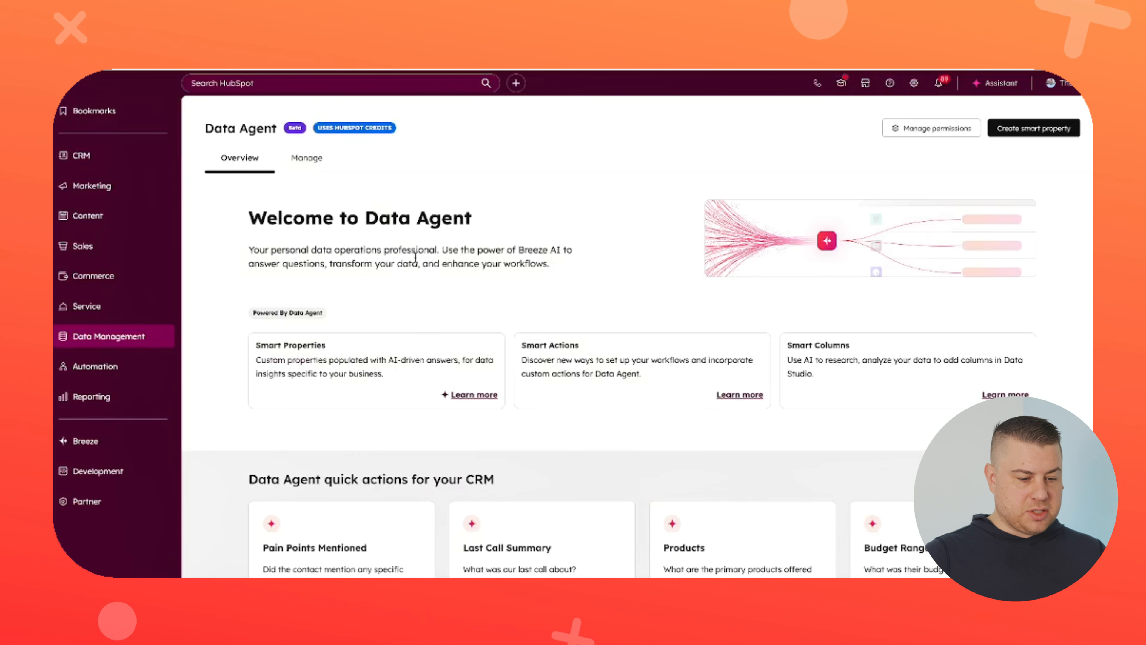
Step: Review the Data Agent overview in HubSpot, including its quick actions, smart property generator and prompt templates
left_click(143, 342)
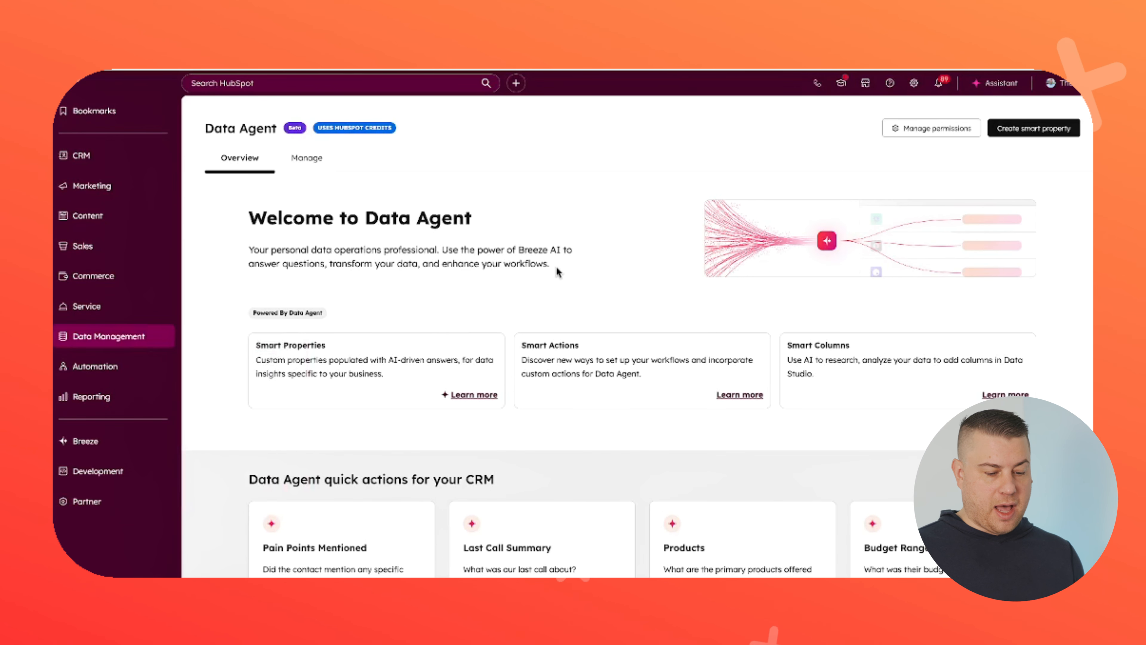
scroll(457, 351, "down", 3)
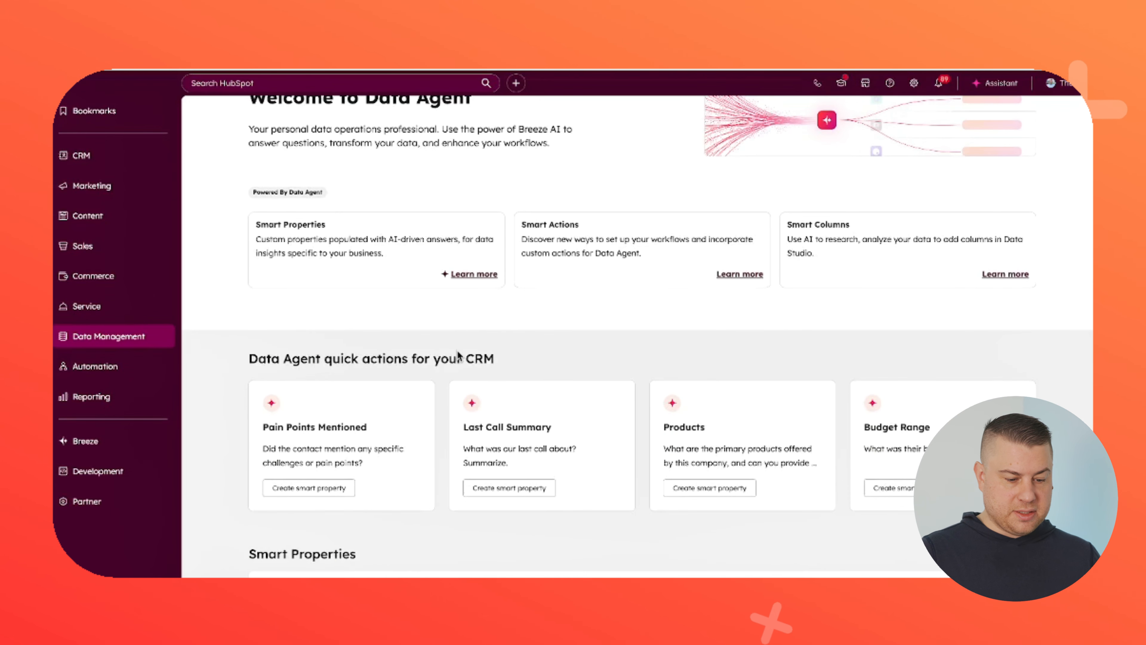
left_click(469, 414)
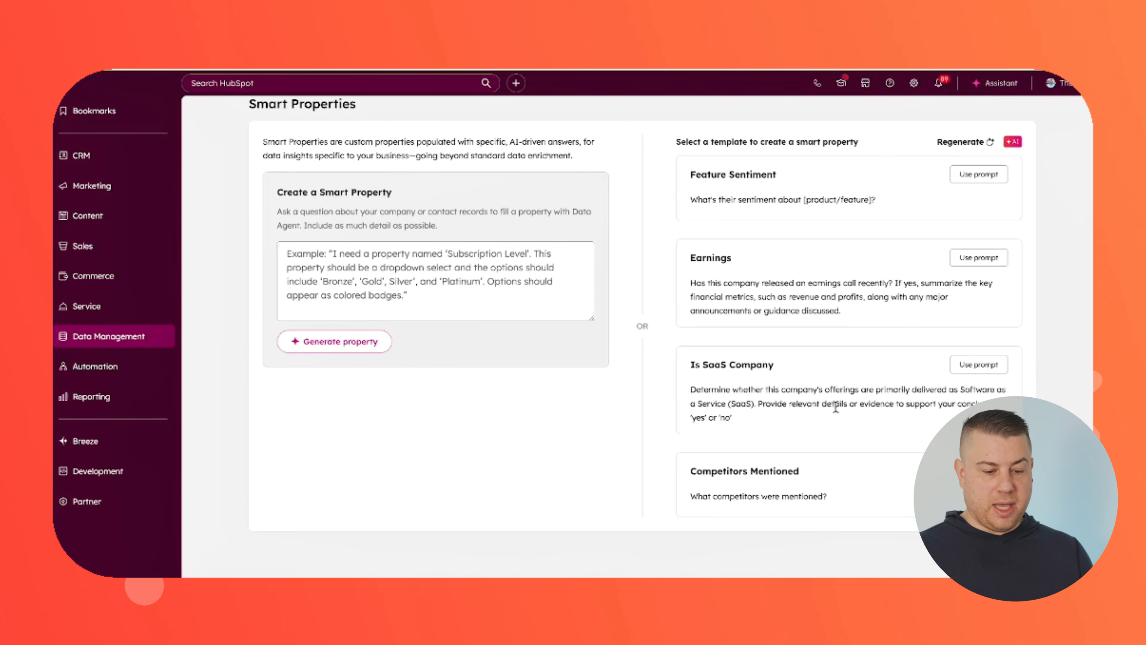
scroll(577, 311, "up", 10)
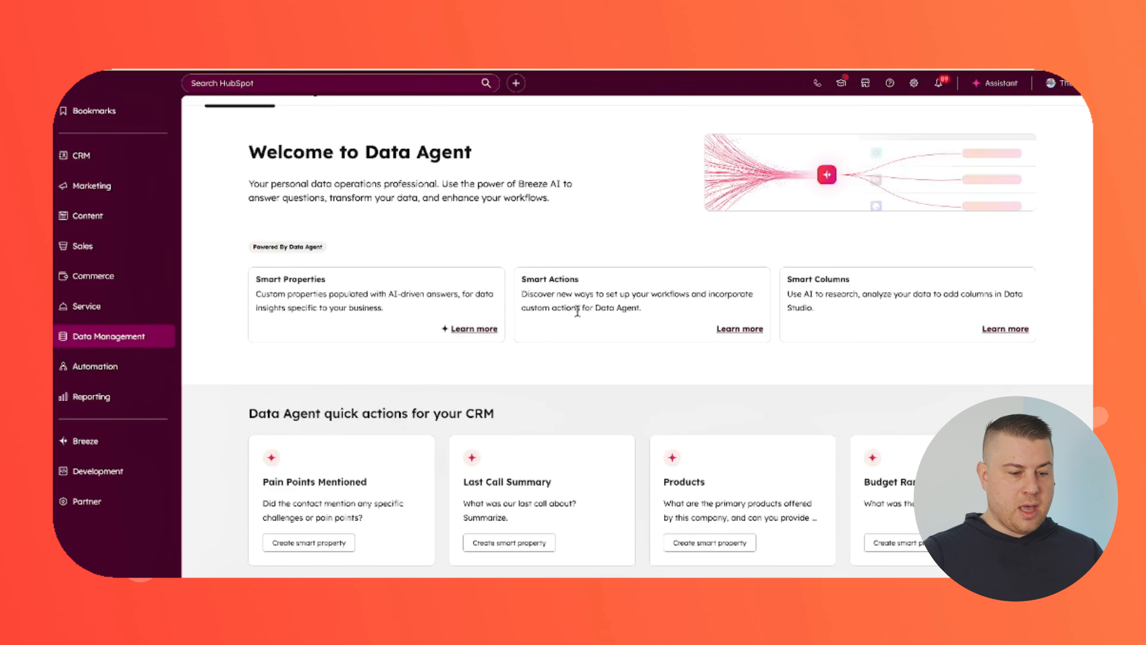
Step: Open the Data Agent's list of existing smart properties and review their prompts, object types, field types and data sources
left_click(321, 156)
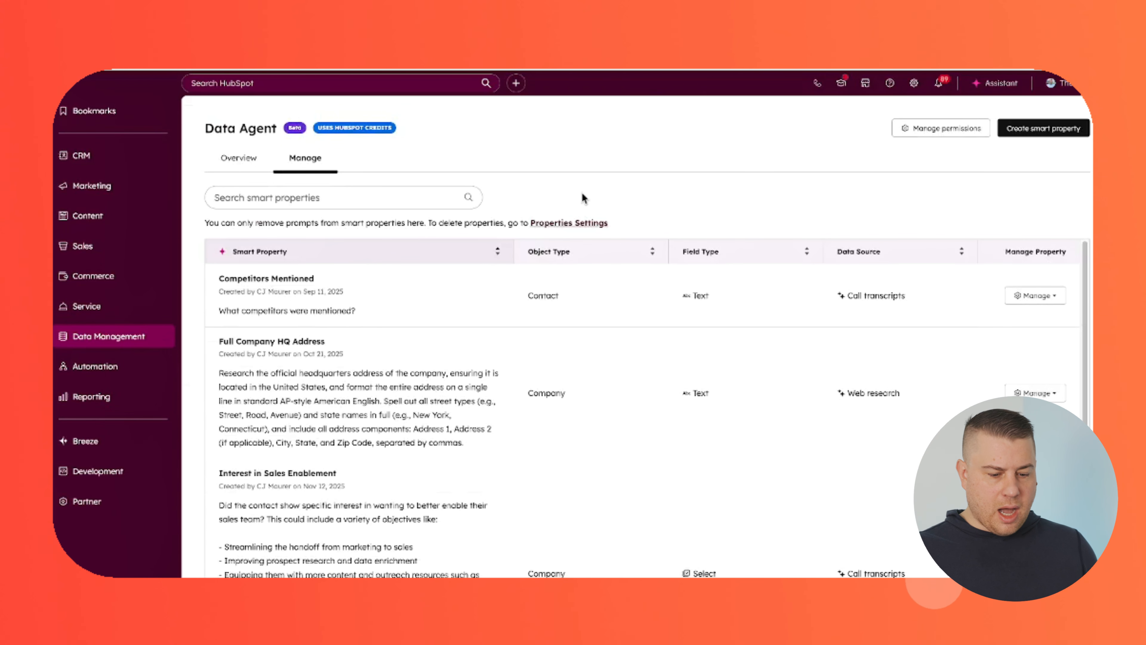
scroll(462, 273, "down", 2)
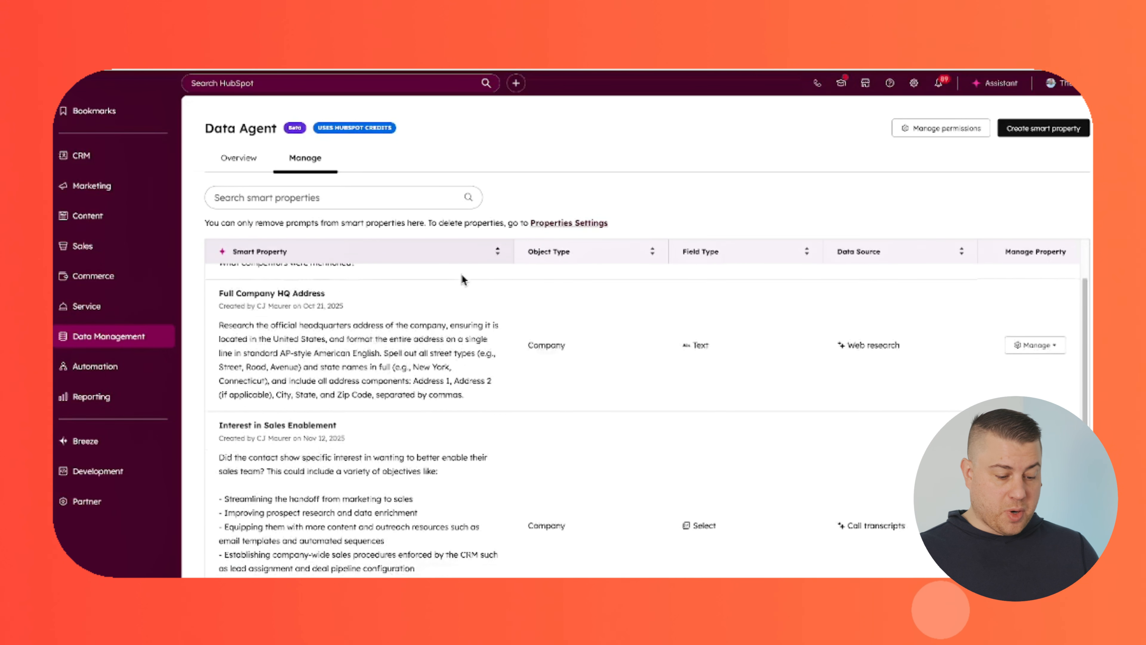
scroll(461, 273, "up", 2)
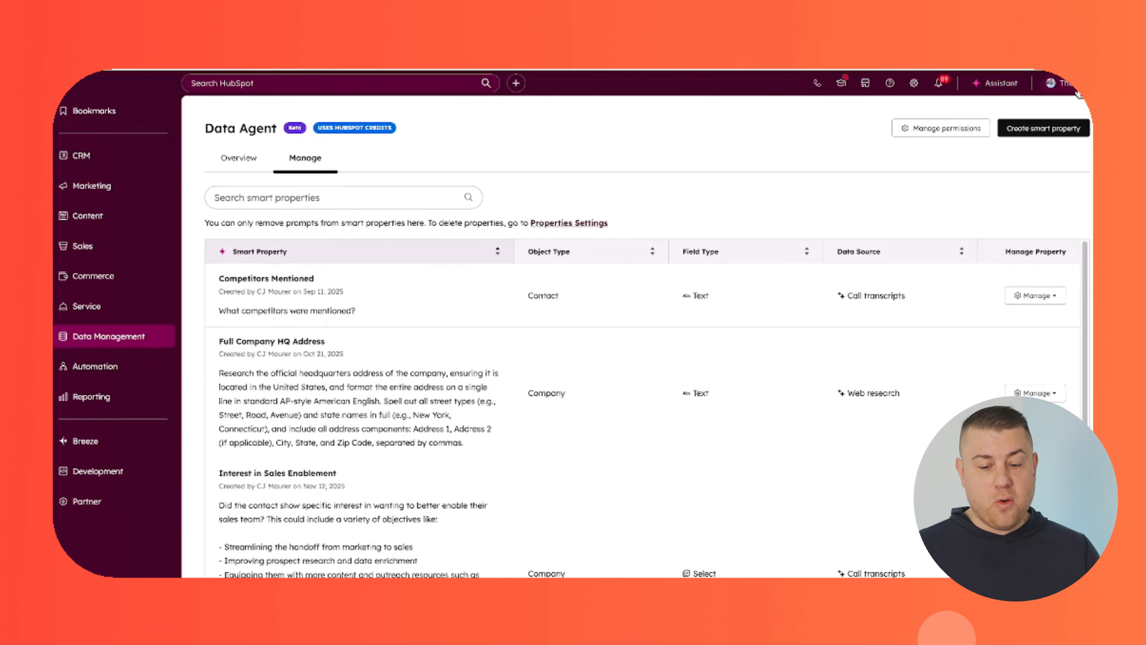
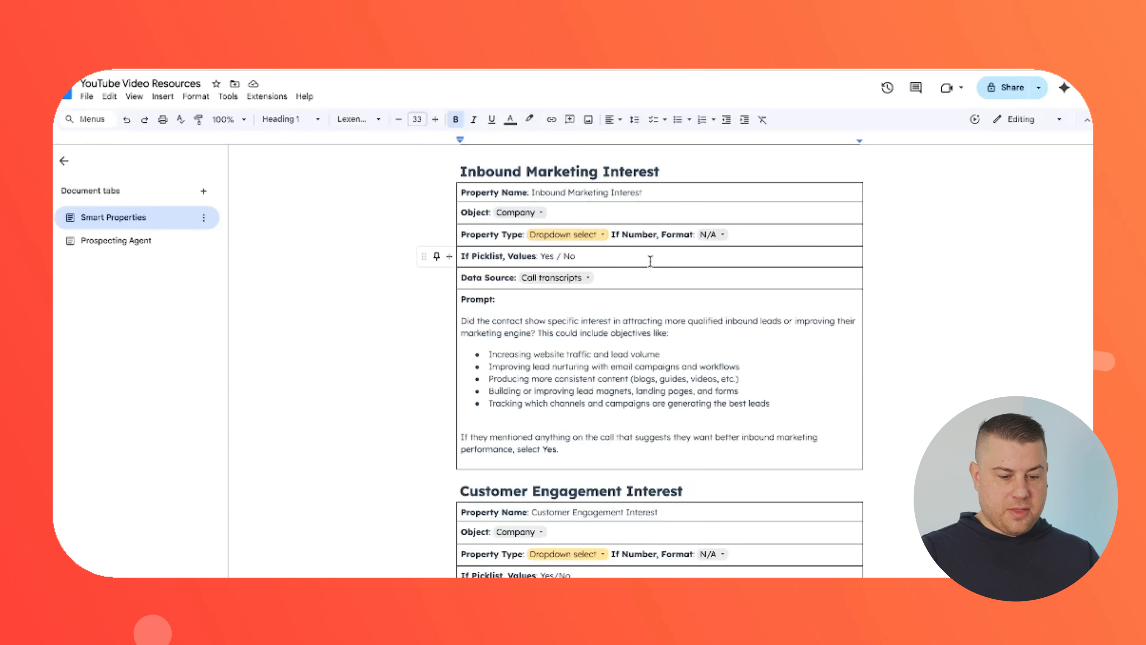
Step: In the YouTube Video Resources document in Google Docs, examine the Customer Engagement Interest property's name and available object options
scroll(651, 261, "down", 1)
scroll(785, 269, "down", 1)
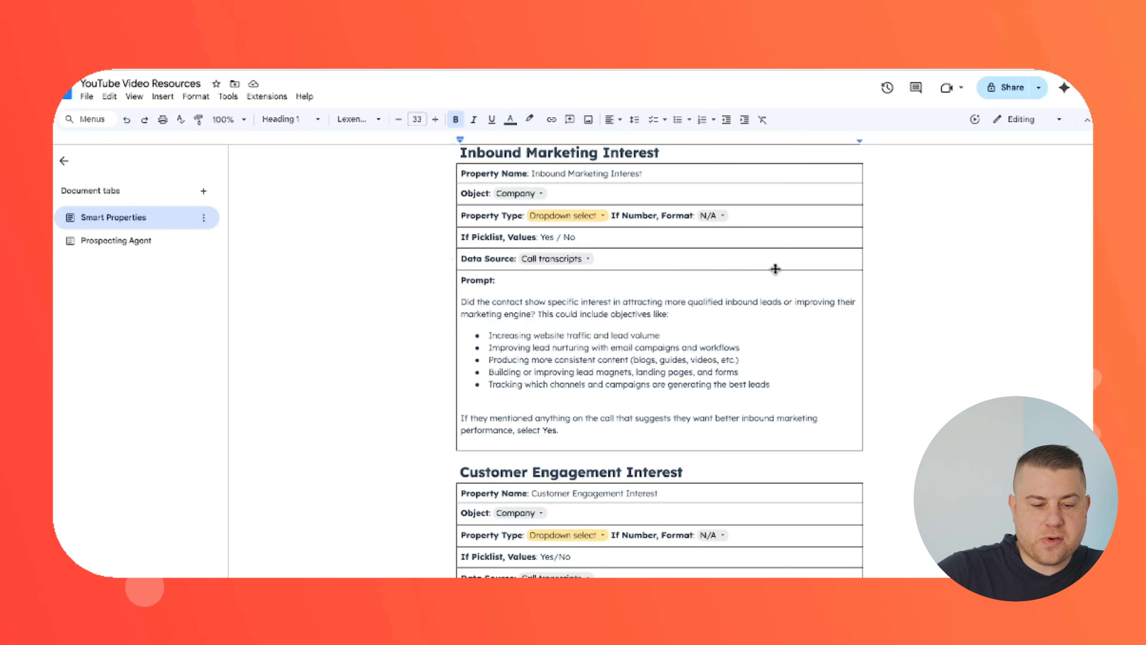
scroll(776, 268, "down", 6)
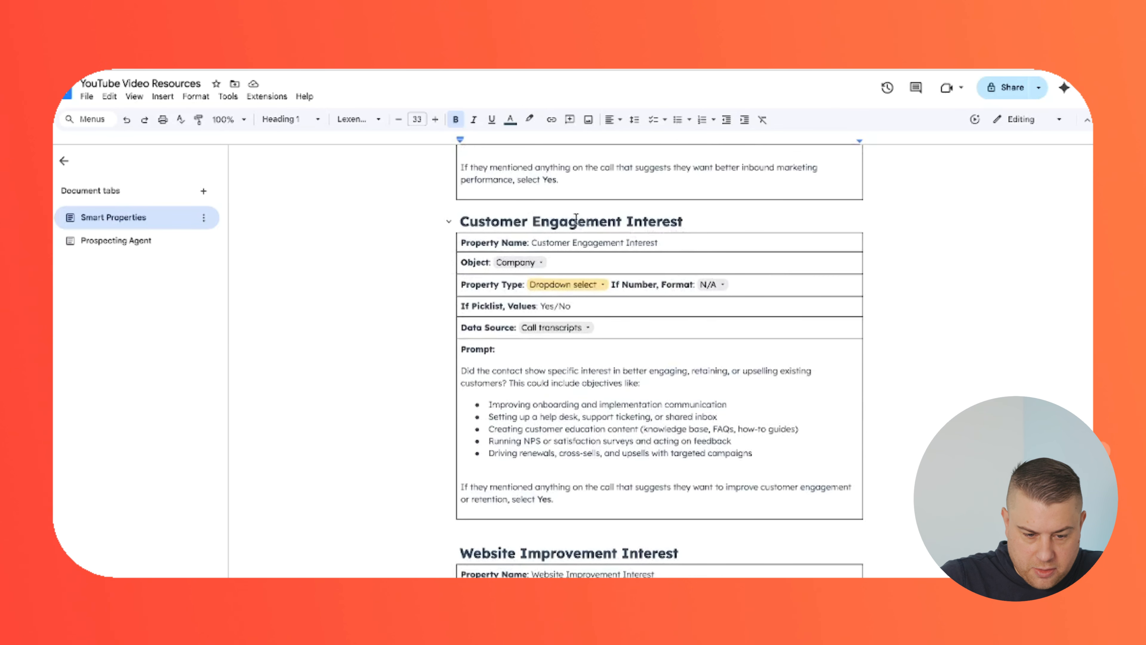
left_click_drag(512, 222, 615, 218)
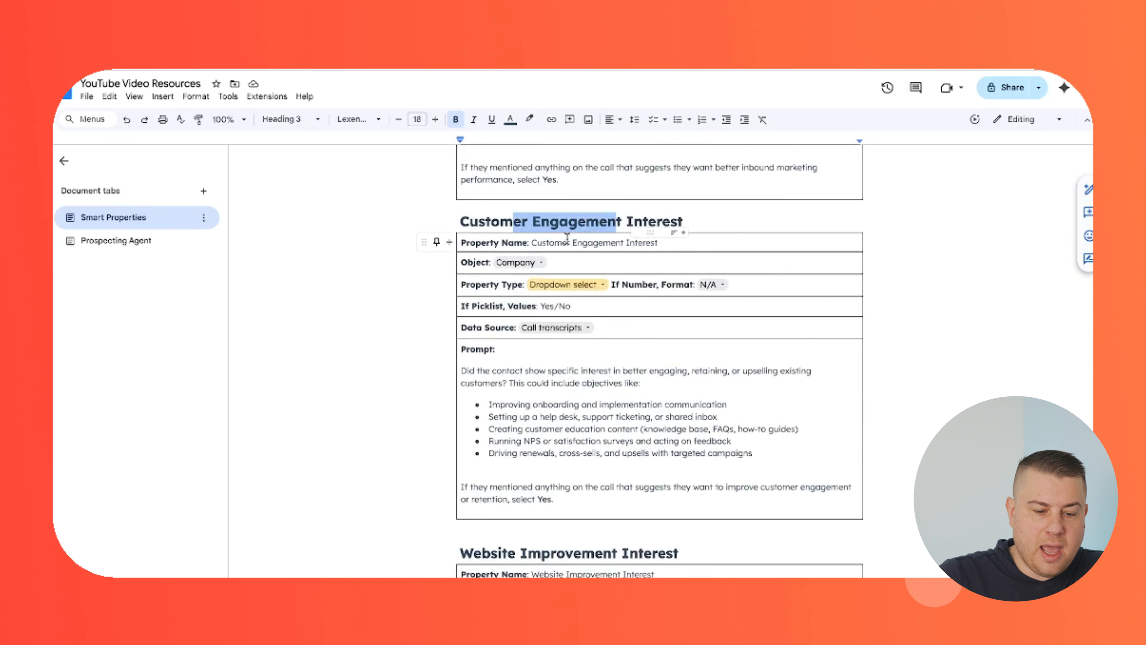
left_click_drag(532, 242, 657, 242)
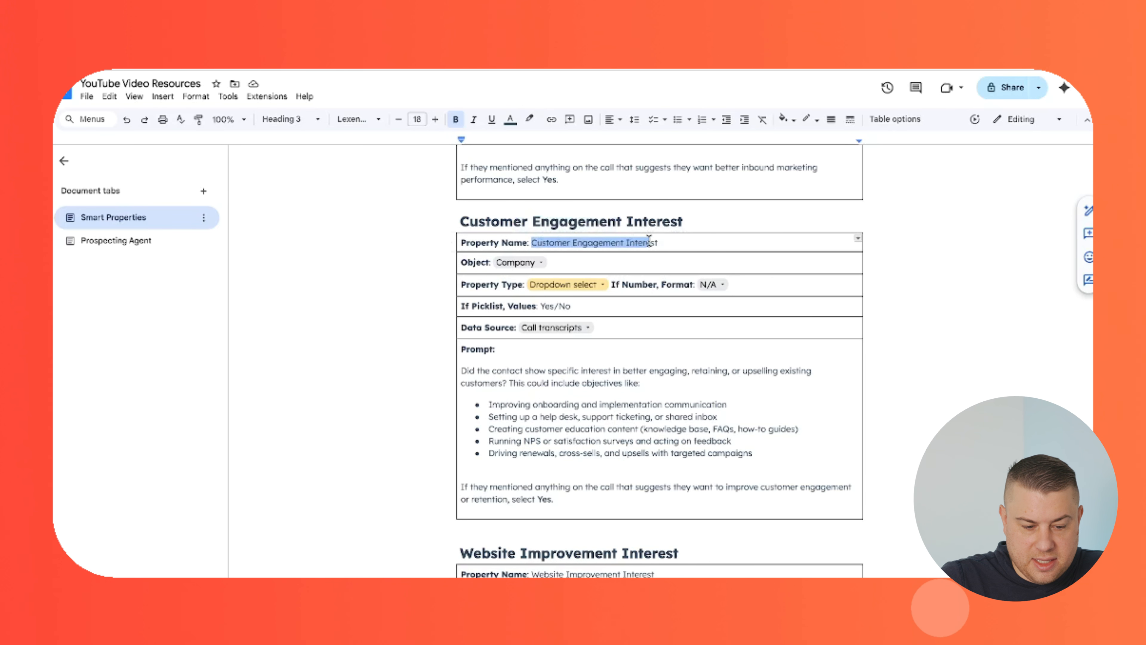
left_click(530, 264)
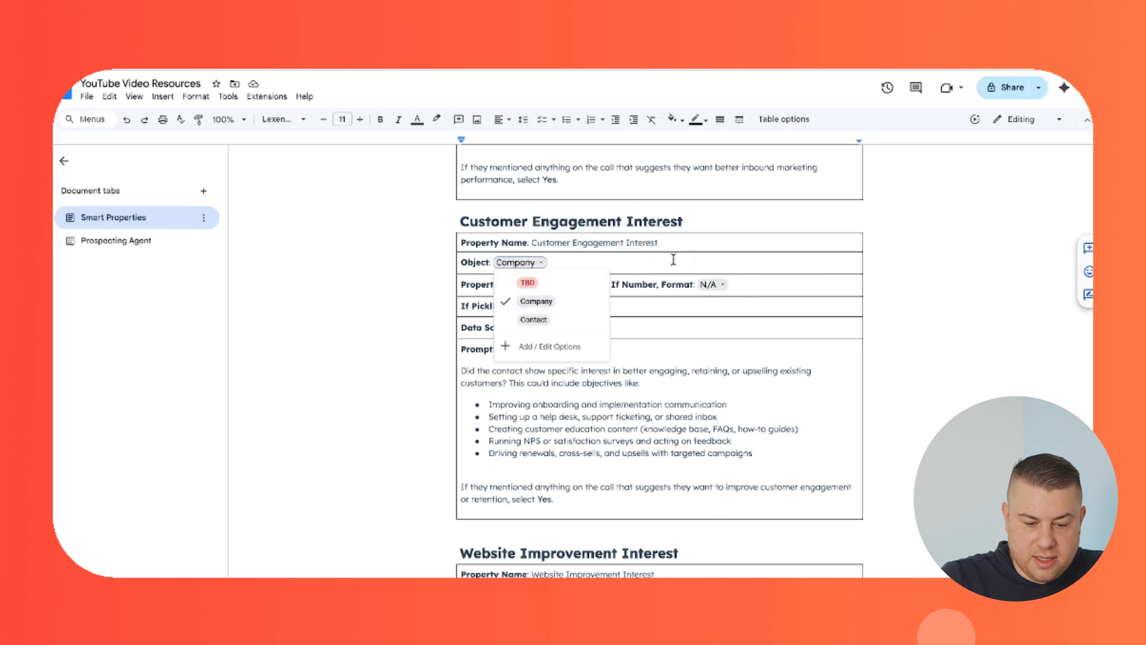
left_click(697, 258)
Step: Inspect the available property types and number formats for the Customer Engagement Interest property
left_click(600, 284)
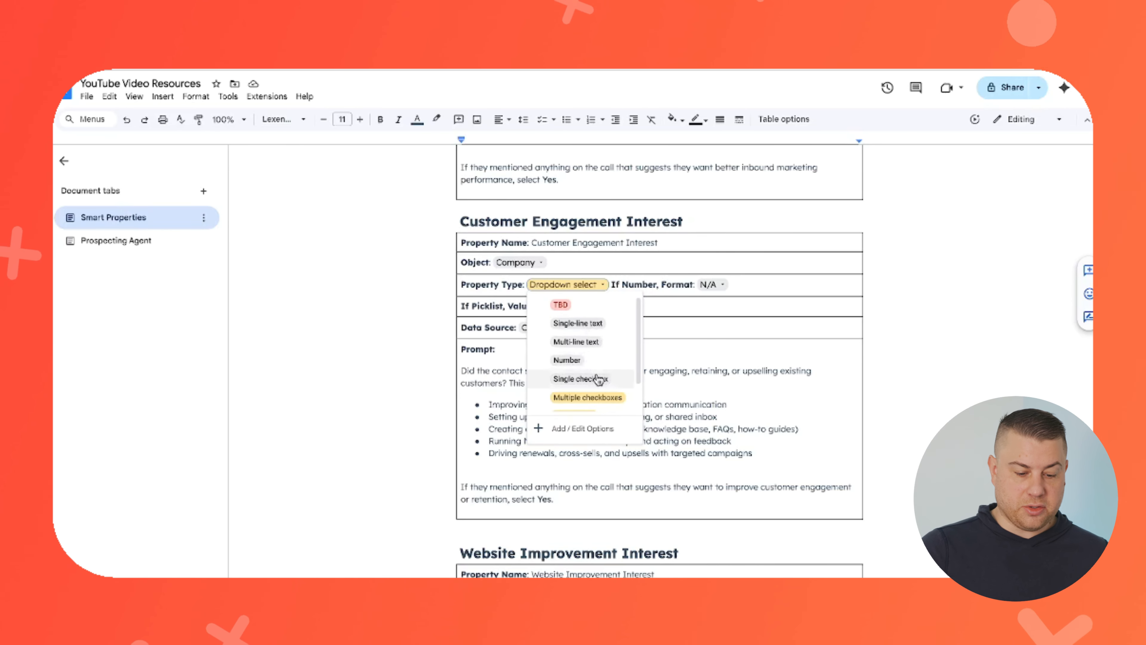
scroll(599, 379, "down", 3)
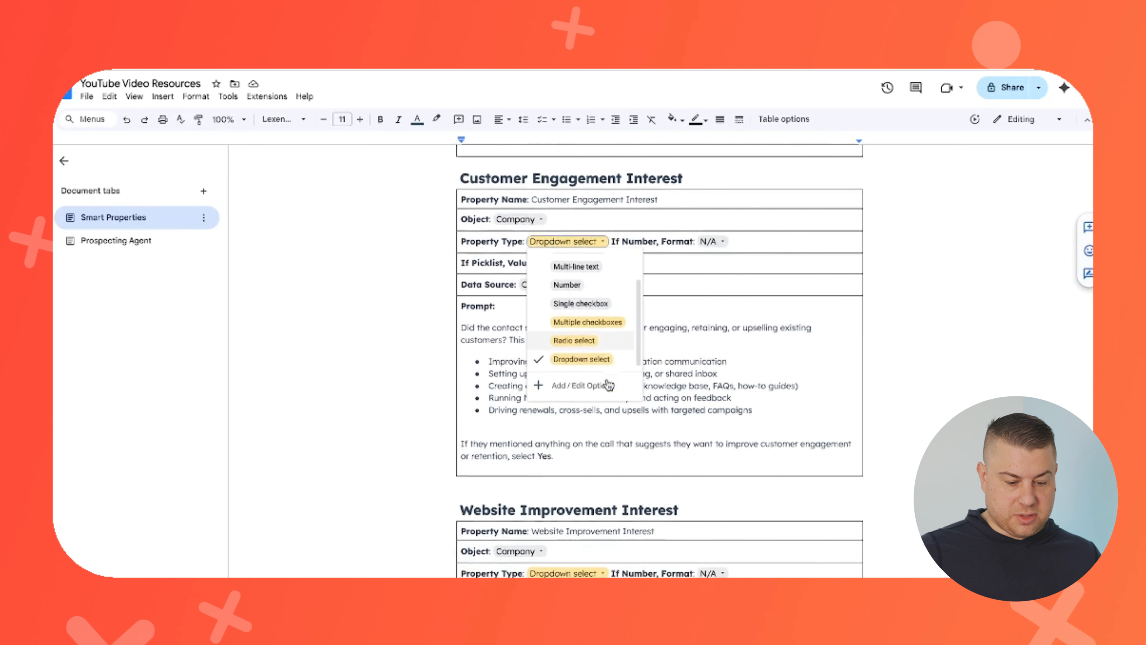
left_click(714, 246)
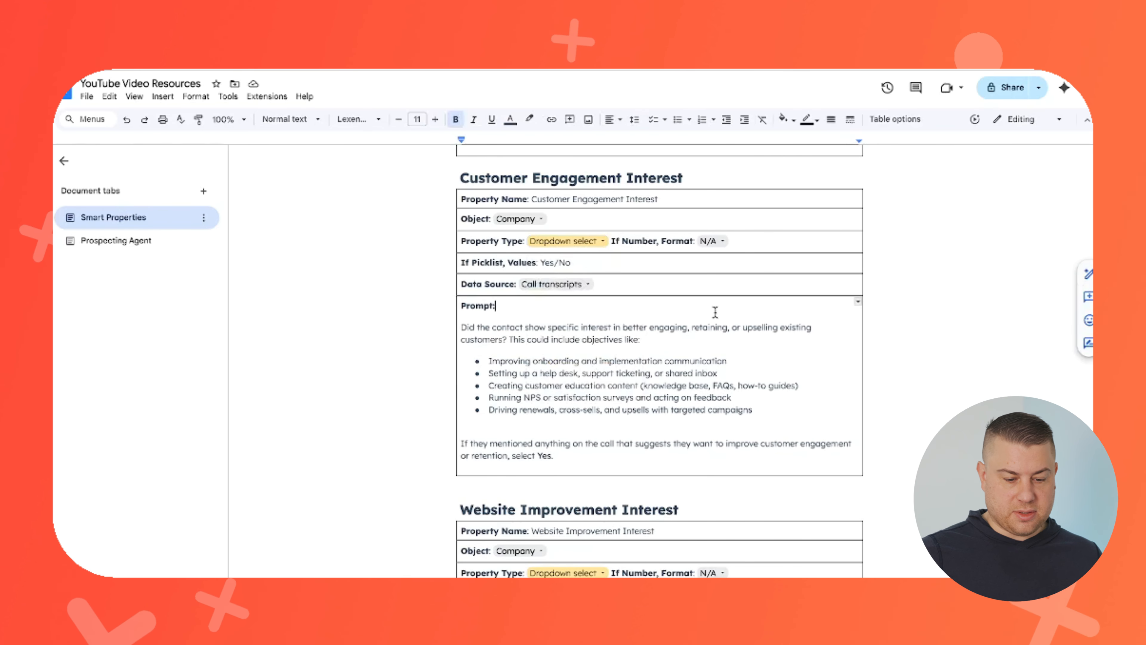
left_click(715, 243)
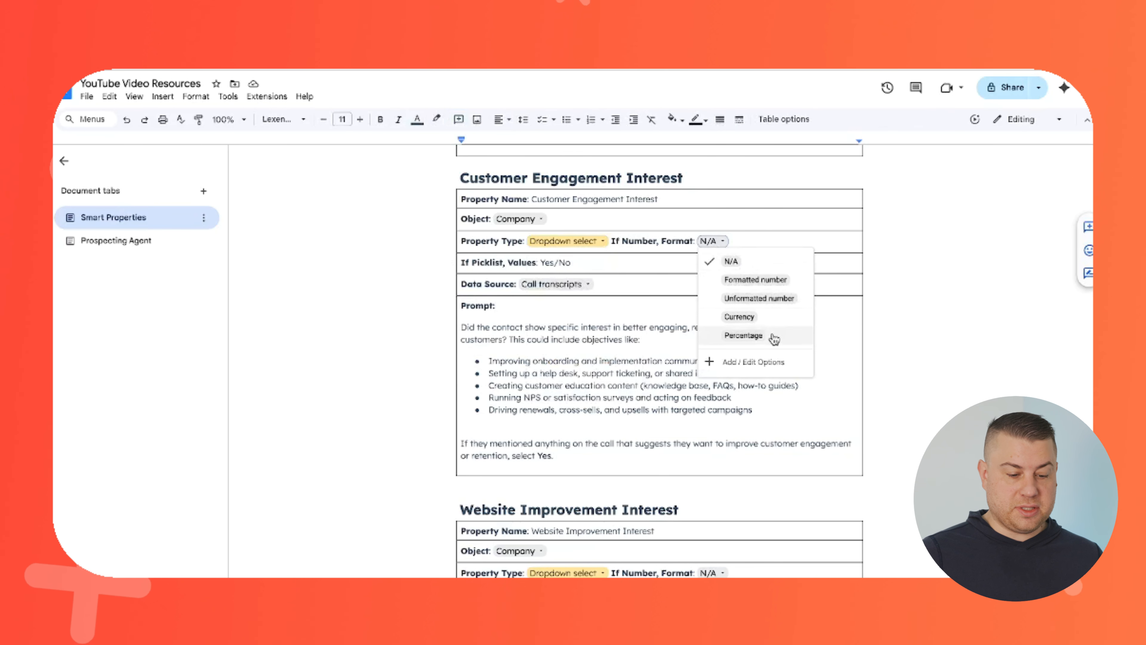
Step: Examine the picklist values, data source and prompt text of the Customer Engagement Interest property
left_click(609, 266)
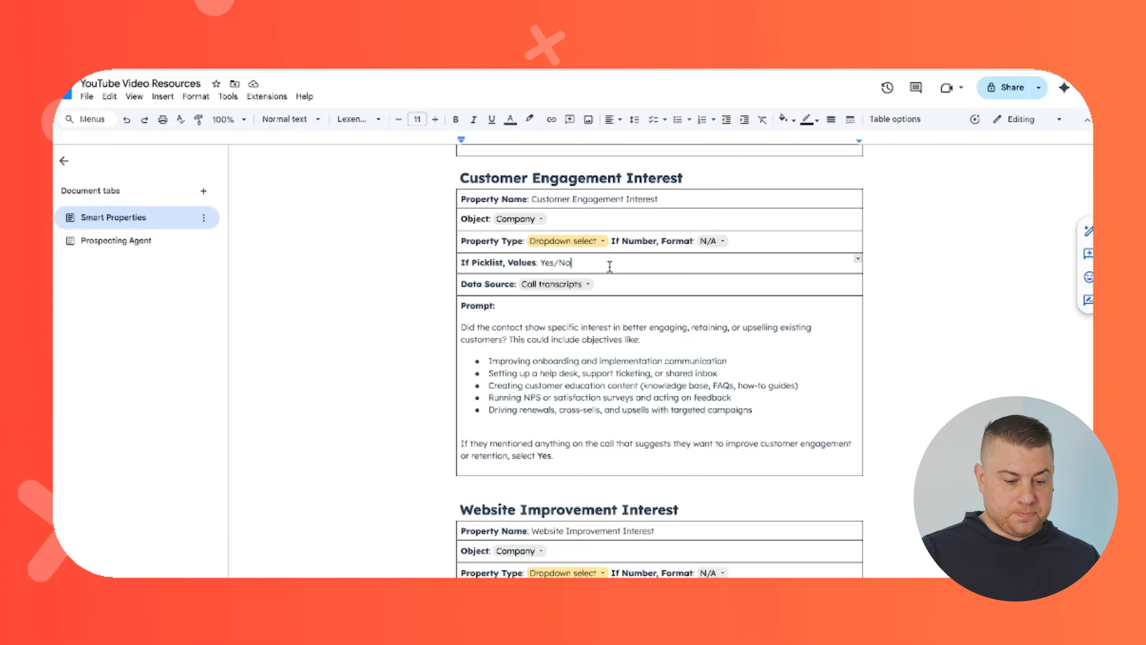
left_click(572, 285)
left_click(691, 361)
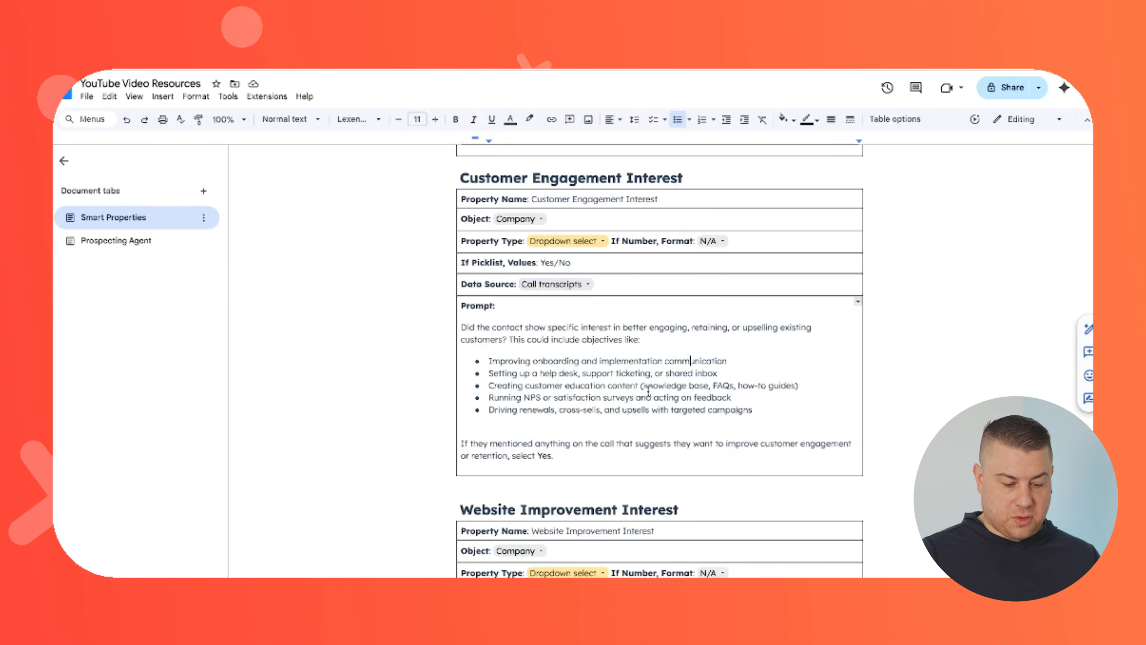
Step: Examine the Customer Engagement Interest prompt's question and its listed objectives on onboarding, help desk, customer education and satisfaction surveys
left_click_drag(554, 456, 461, 328)
left_click(562, 360)
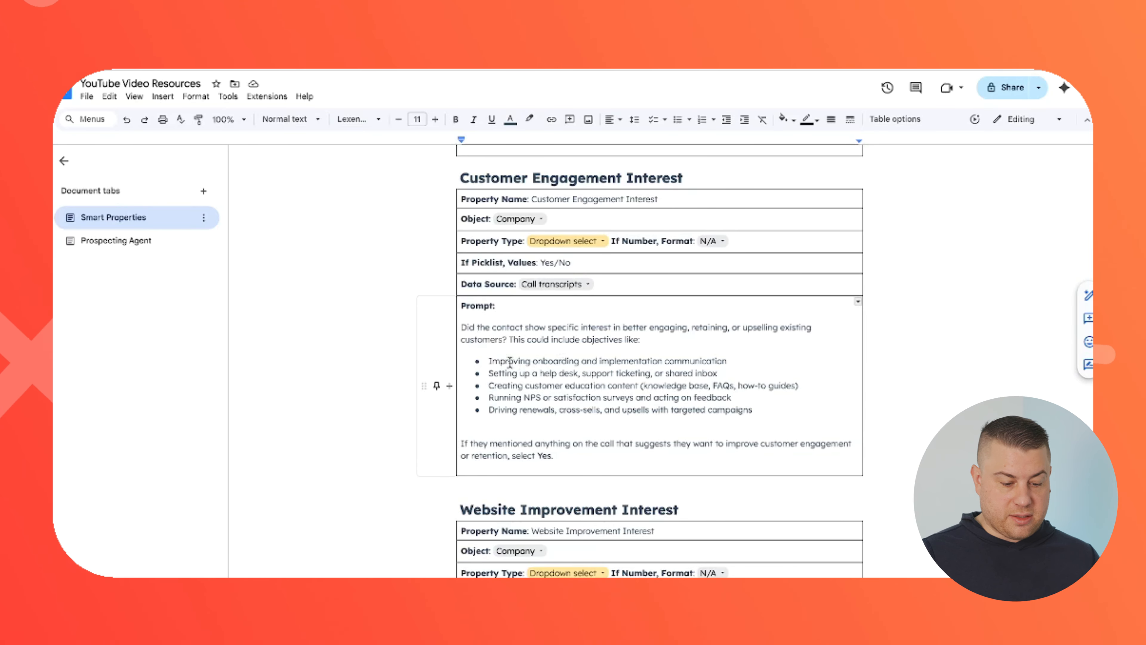
left_click_drag(506, 361, 640, 374)
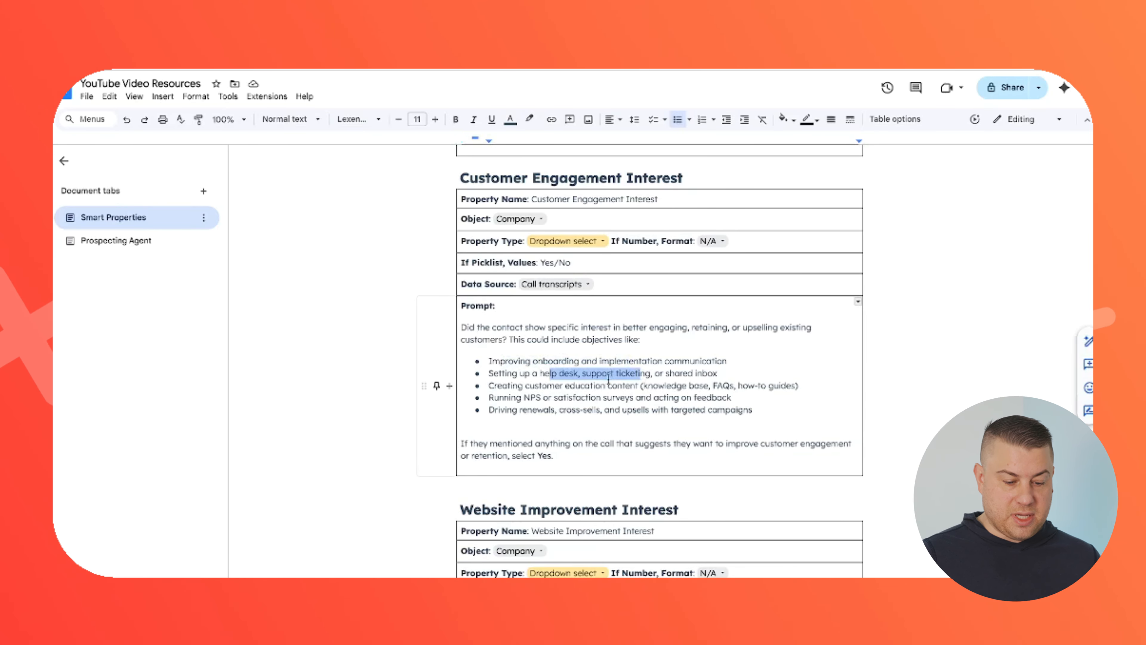
left_click_drag(569, 385, 682, 385)
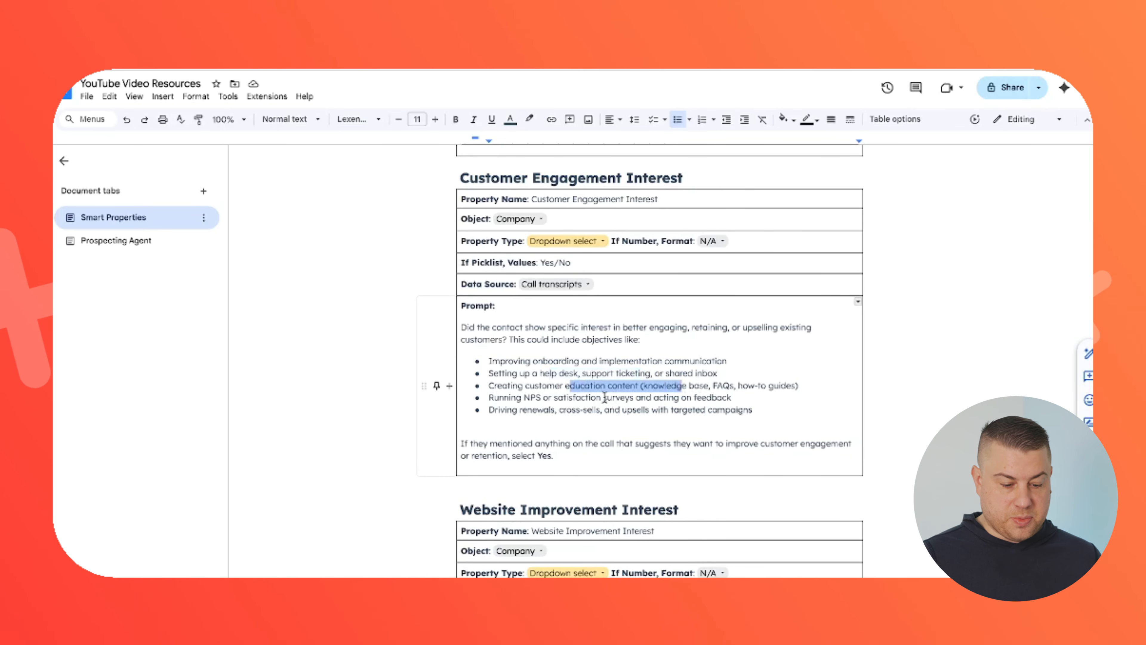
left_click_drag(542, 398, 615, 398)
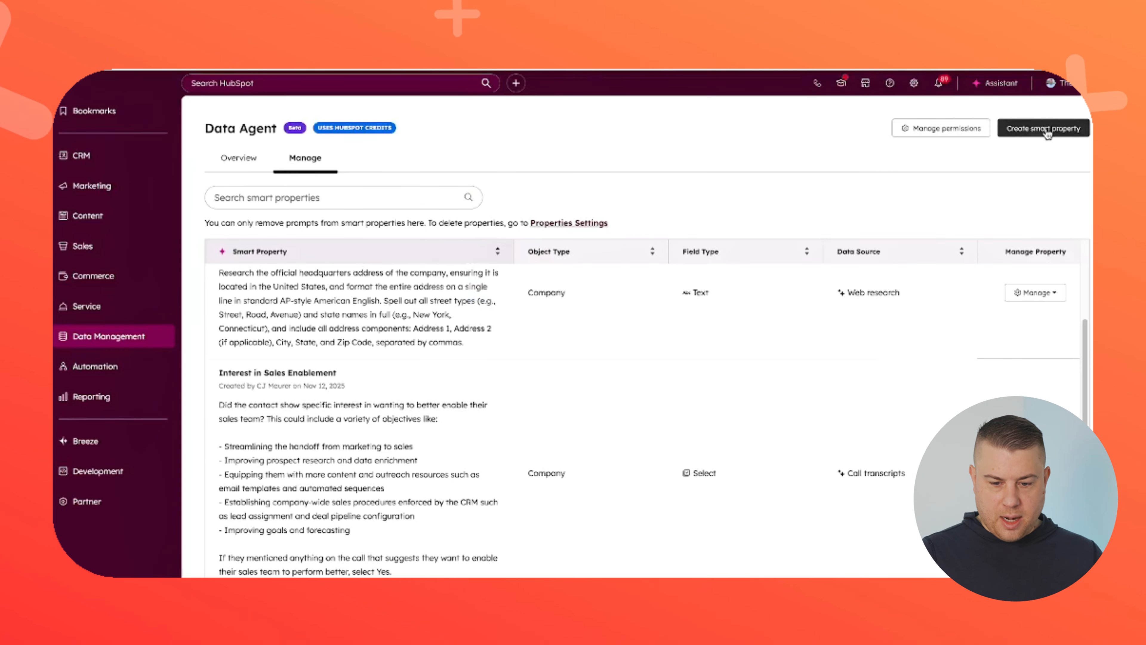
Step: In HubSpot's Data Agent, generate a property from the prompt "I want a property that tracks if a customer is interested in Customer Engagement / Support services."
left_click(1049, 126)
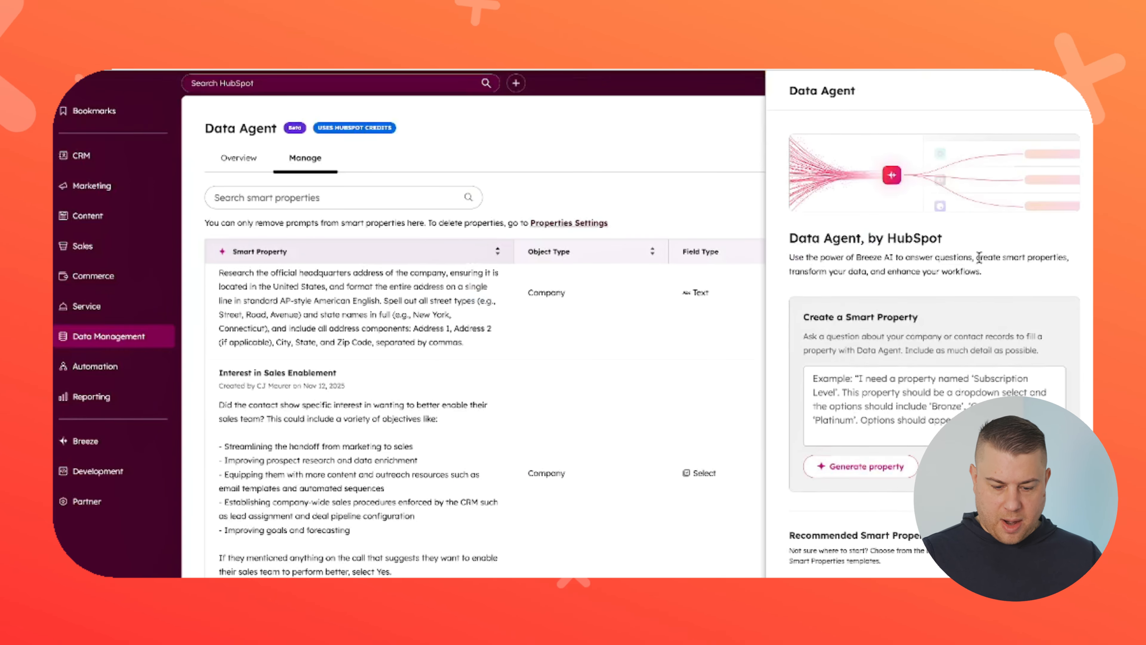
scroll(978, 256, "down", 10)
scroll(979, 256, "up", 10)
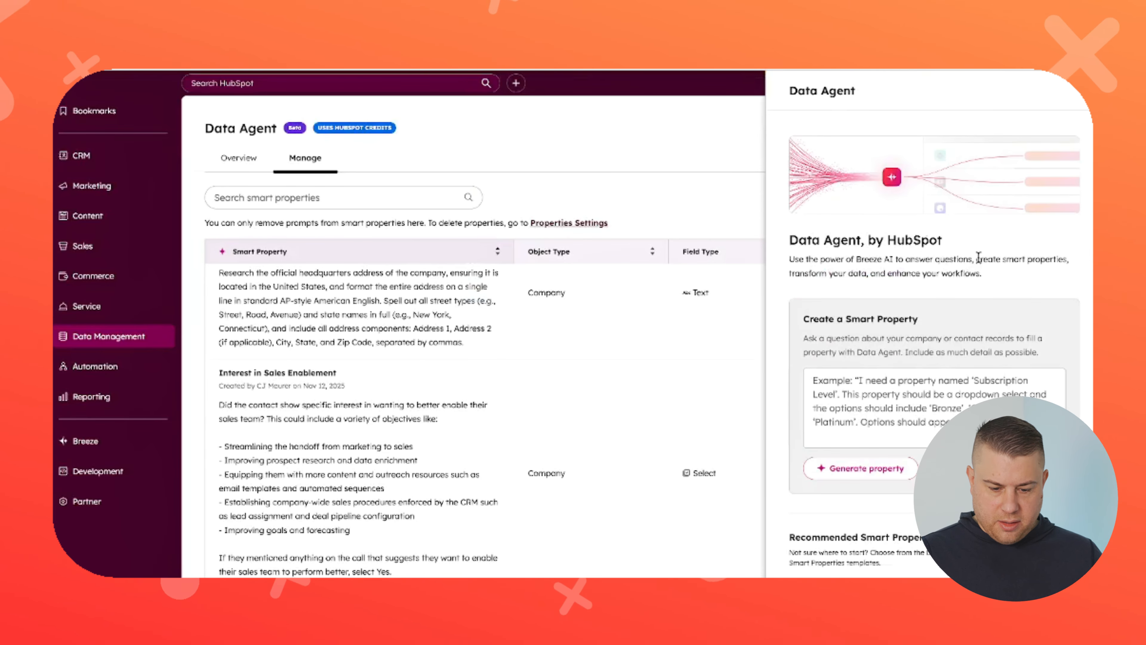
scroll(938, 294, "down", 2)
left_click(938, 297)
type("I want ")
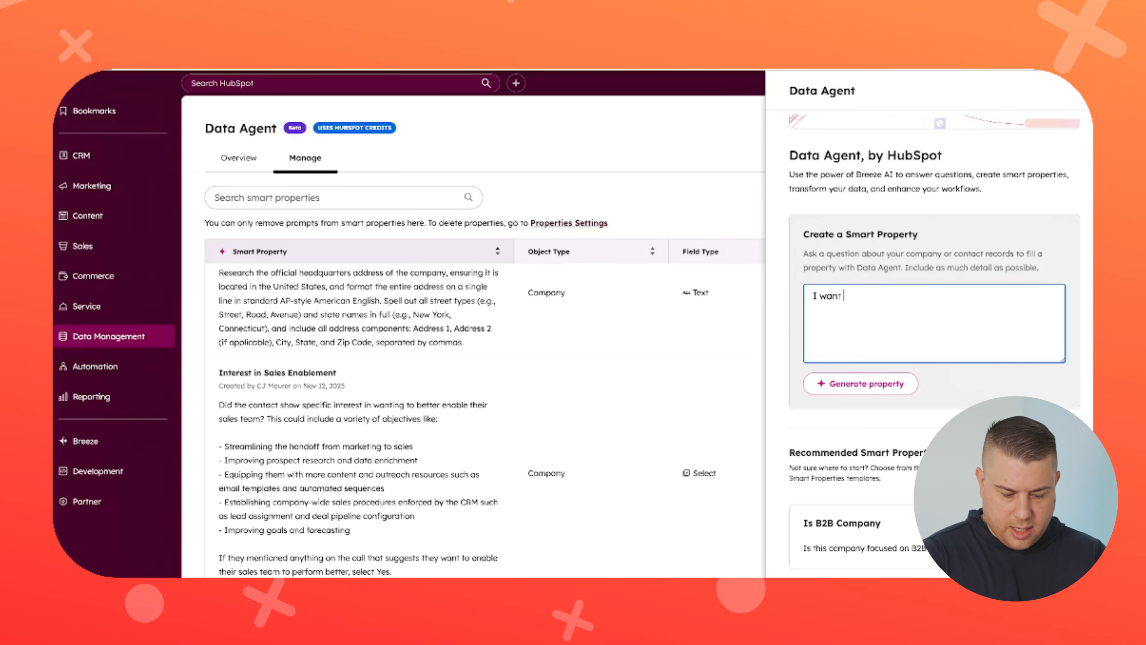
type("a property that track")
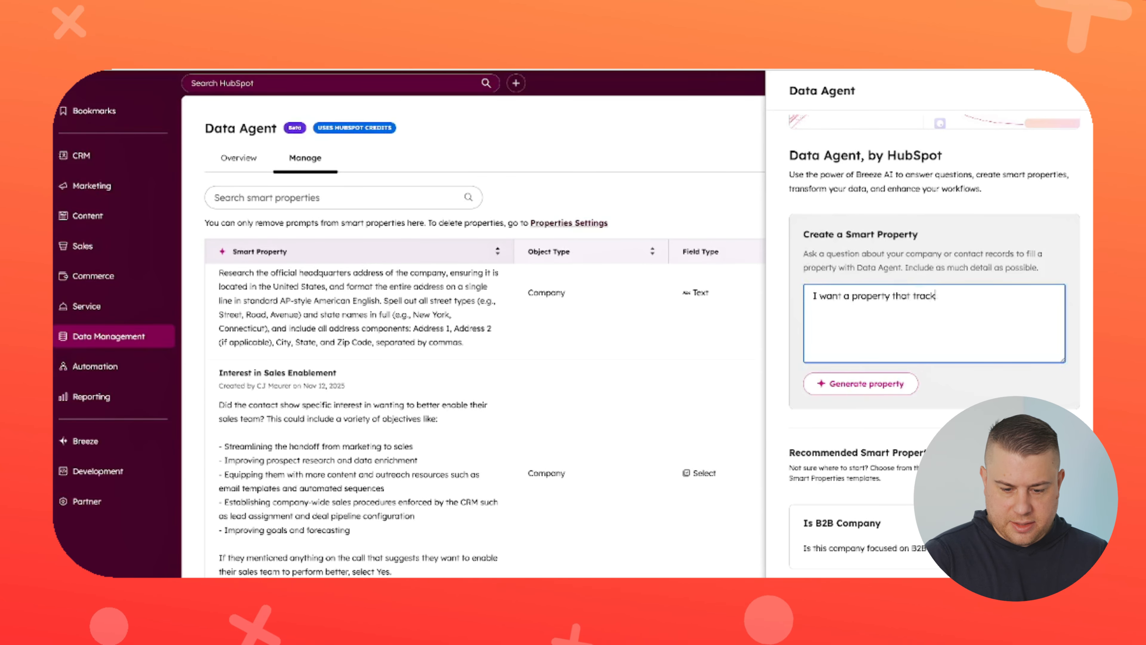
type("s if a customer is interested in Customer")
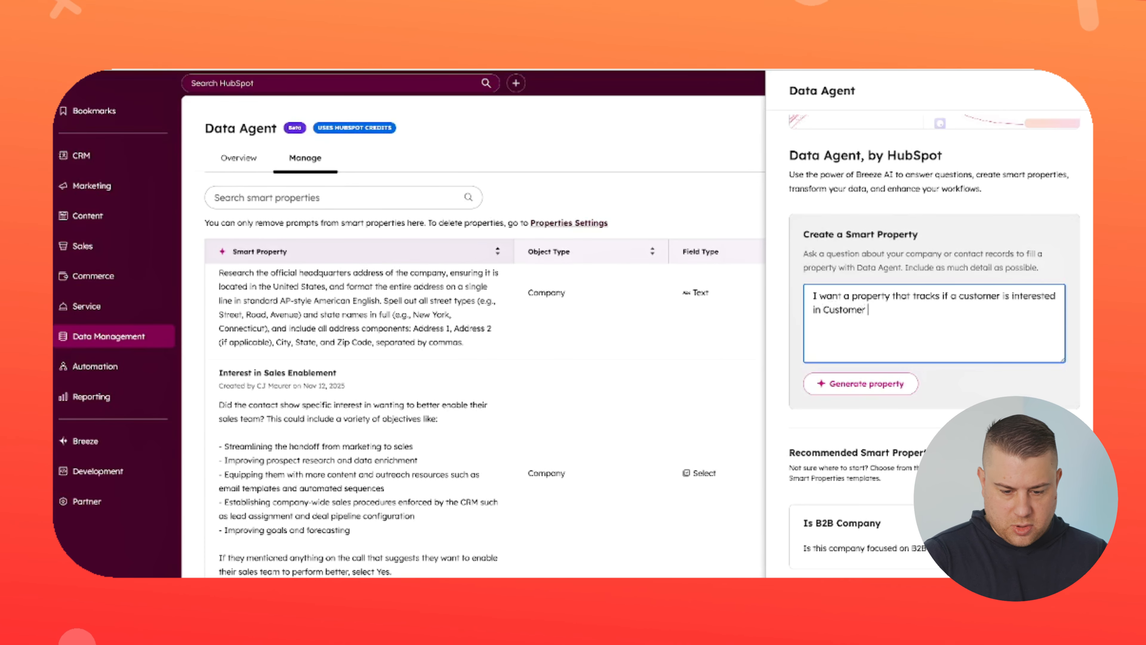
type(" Engagement / Supp")
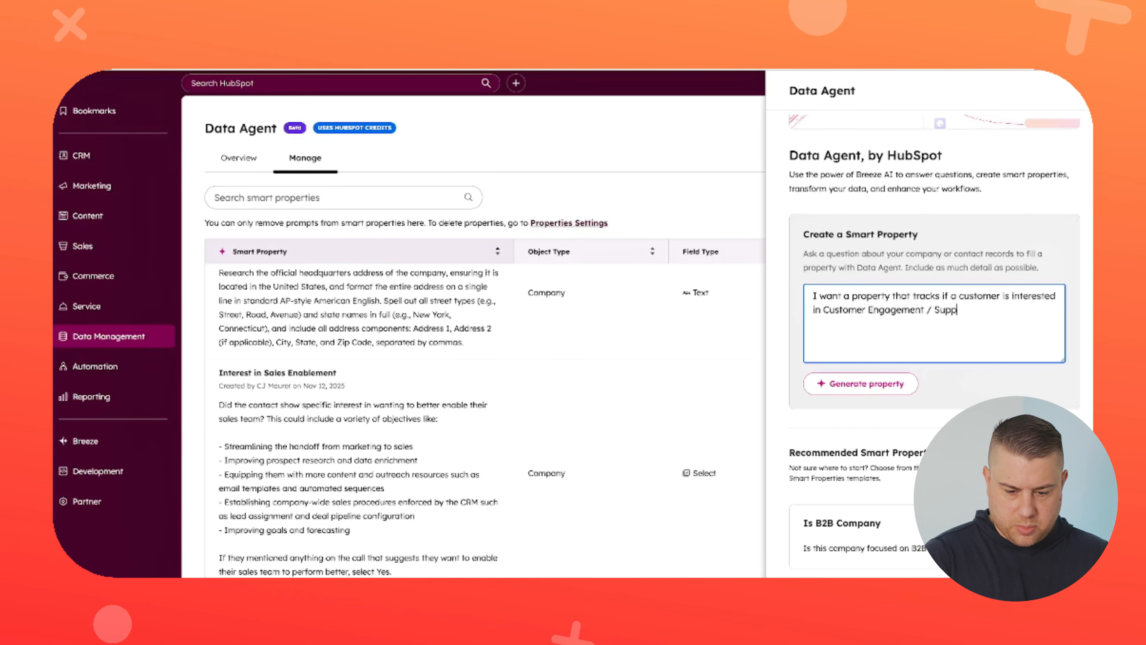
type("ort services.")
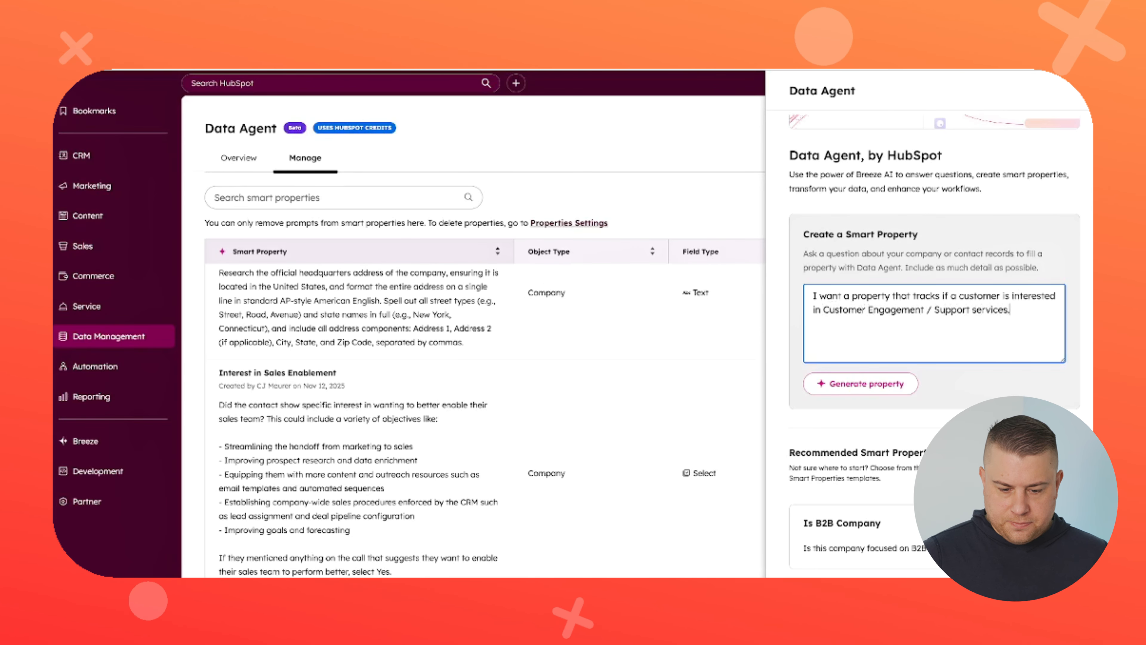
left_click(897, 377)
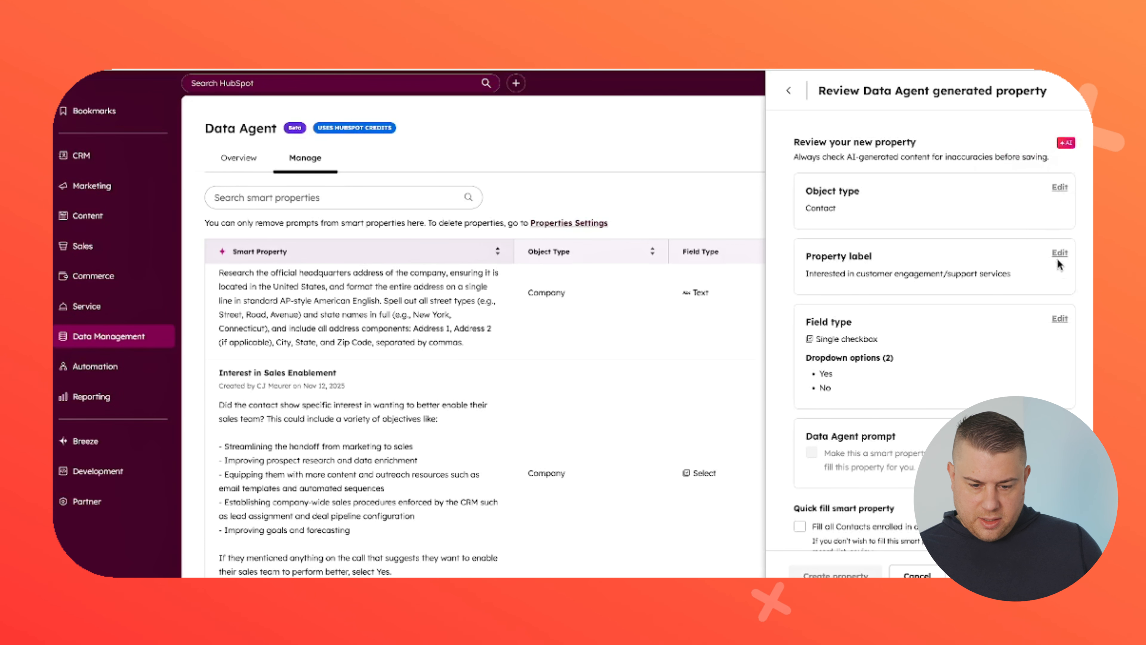
Step: Change the generated property's object type to Company and apply the change
left_click(1059, 191)
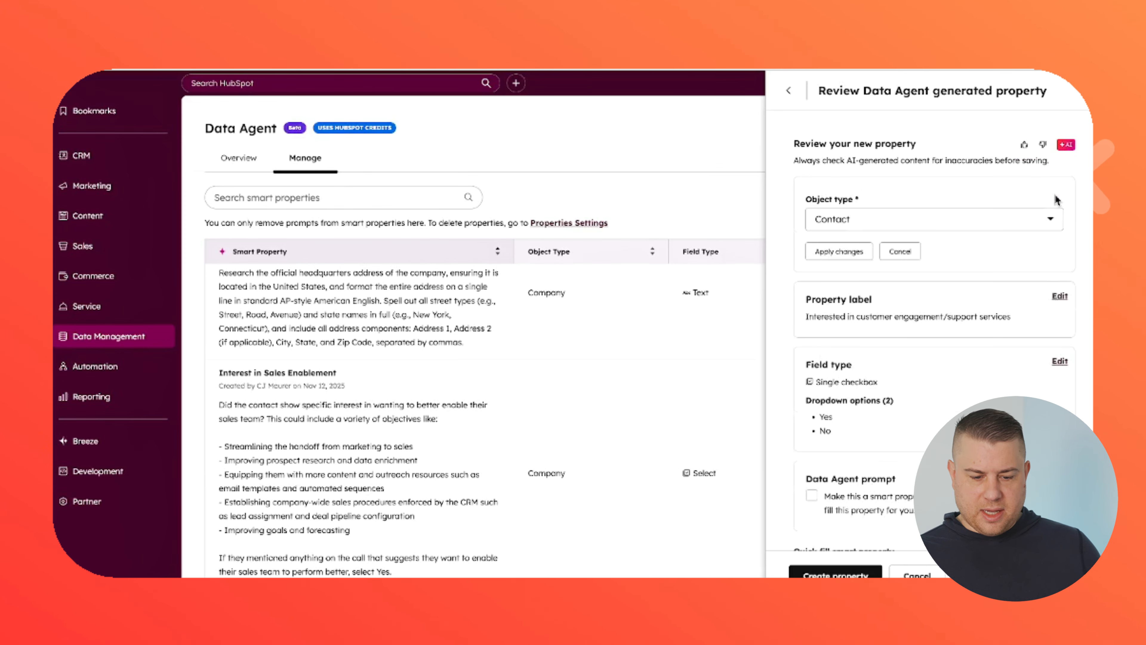
left_click(944, 224)
left_click(907, 246)
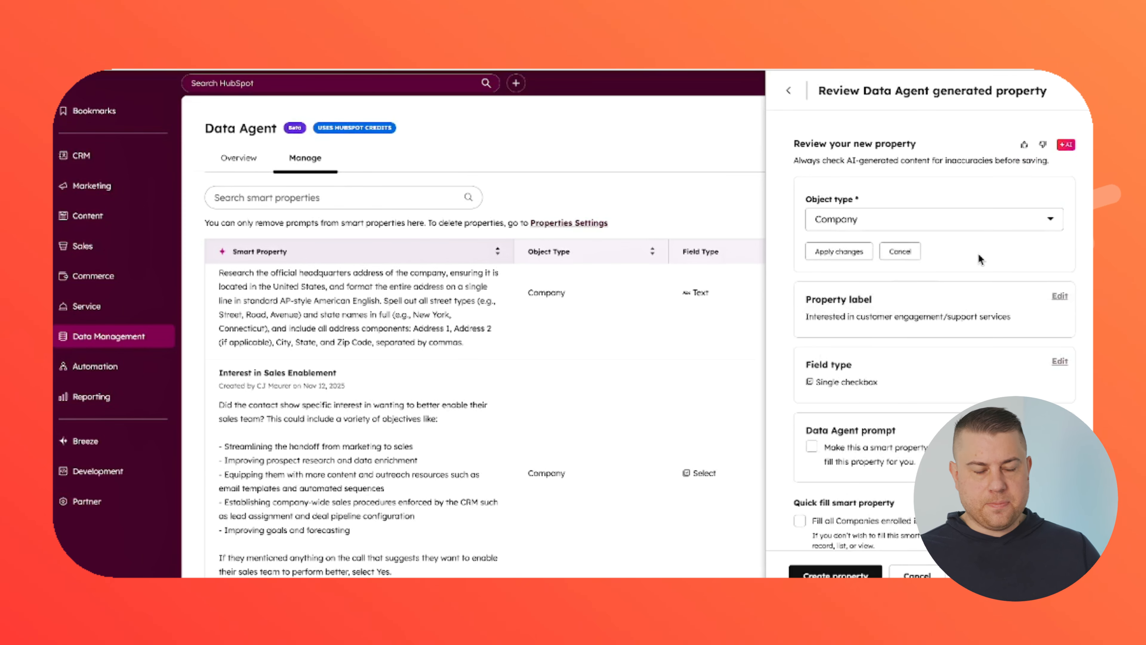
left_click(851, 261)
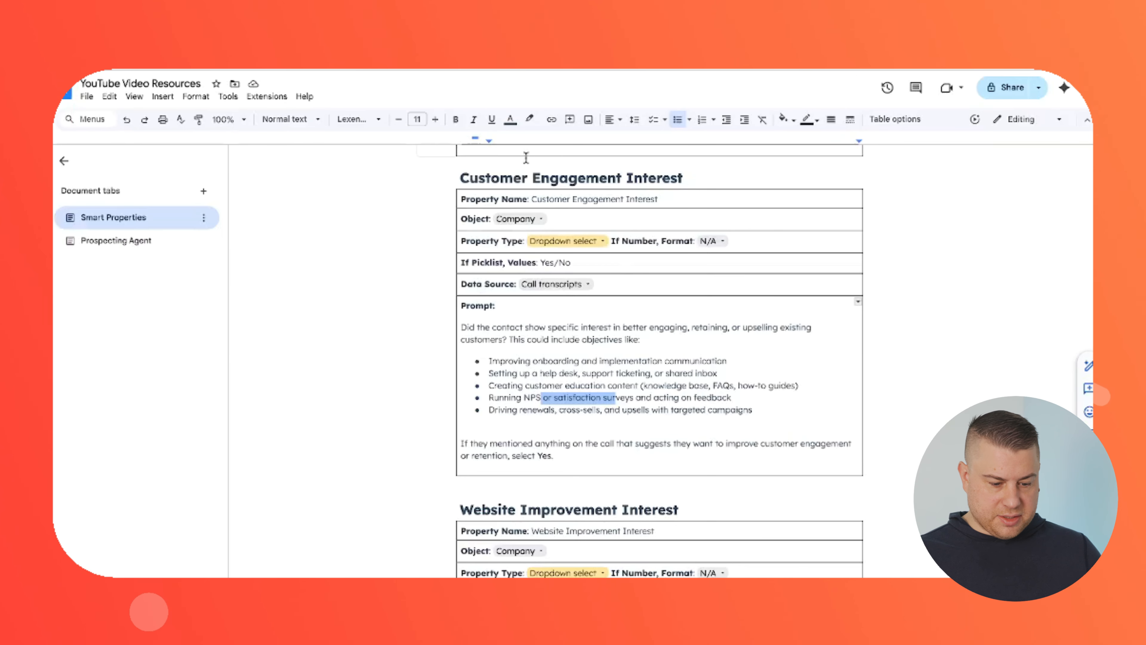
Step: Copy the property name from the Google Docs resource document and apply "Customer Engagement Interest" as the property label in HubSpot
left_click_drag(664, 202, 566, 194)
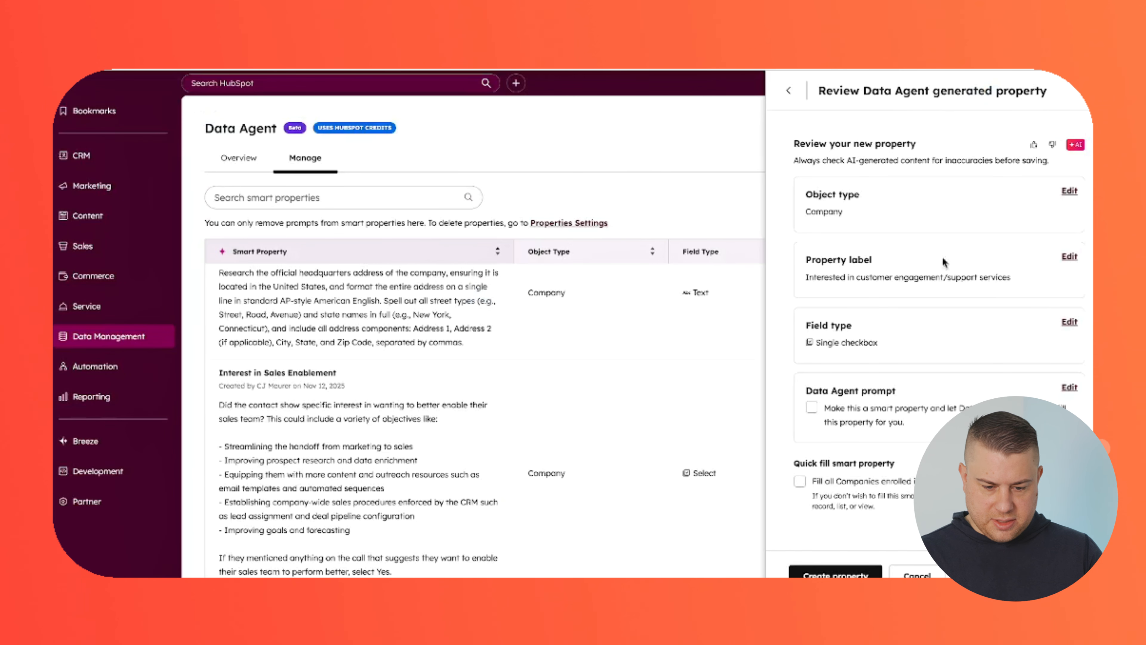
left_click(1069, 257)
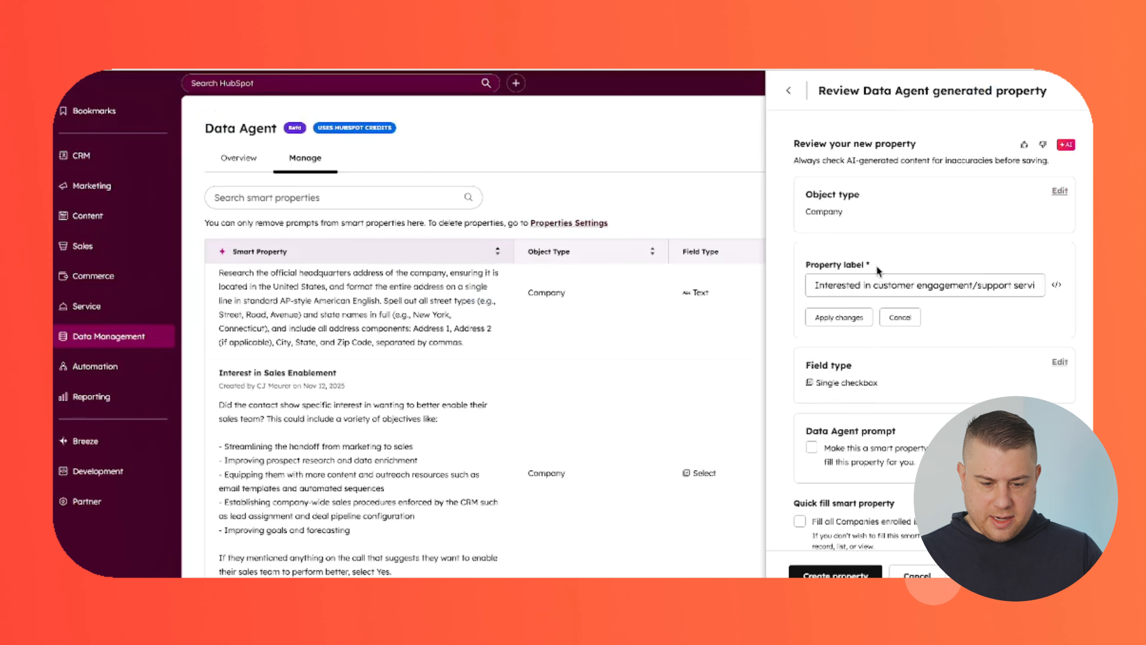
triple_click(876, 285)
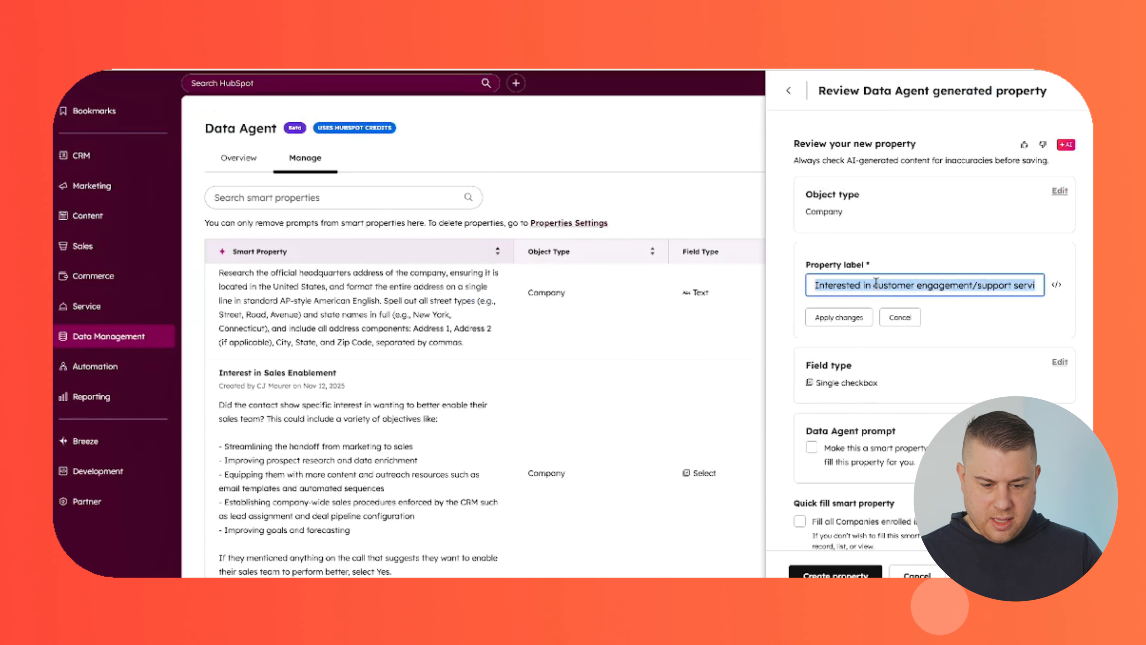
type("Customer Engagement Interest")
left_click(853, 325)
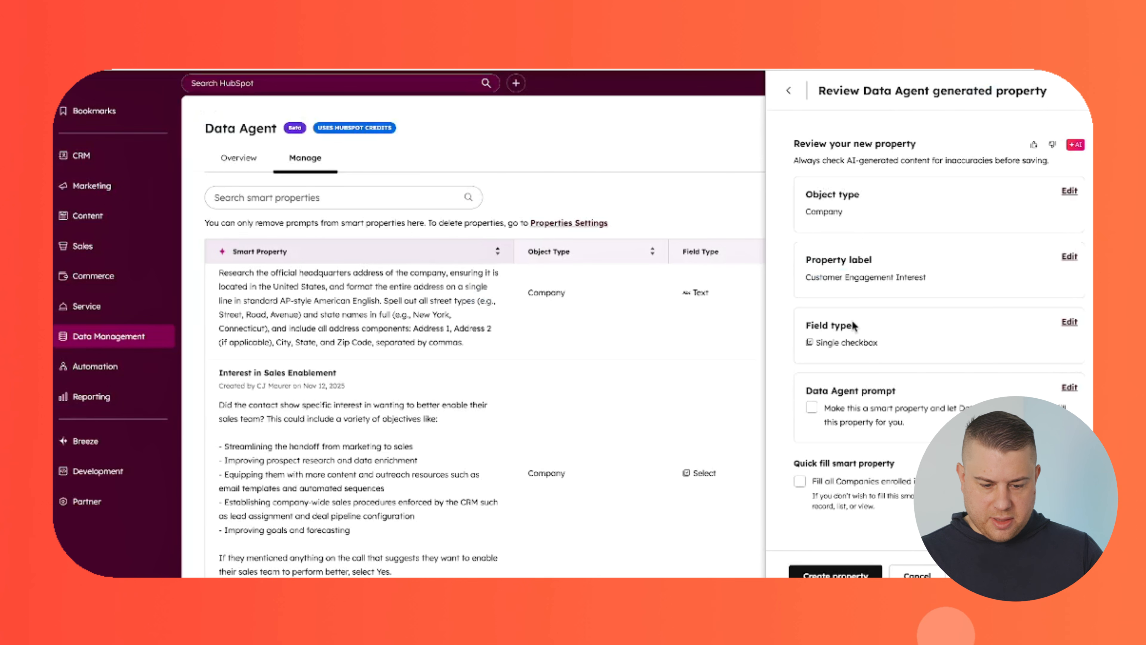
Step: Change the property's field type to Dropdown select and add the dropdown options Yes and No
left_click(1068, 322)
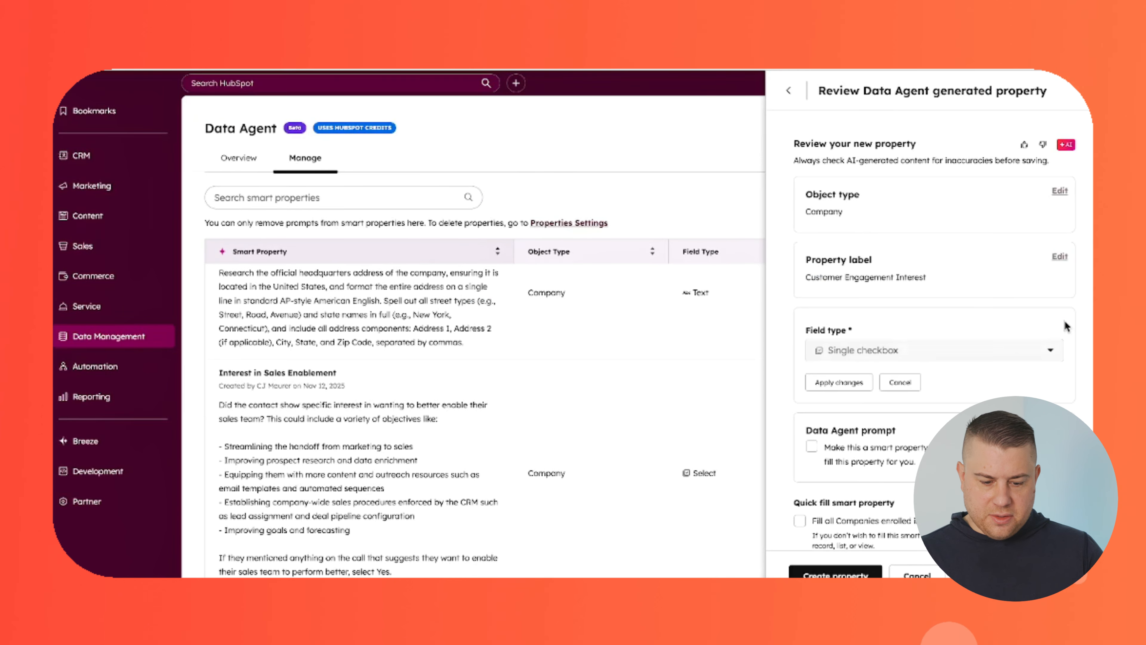
left_click(949, 354)
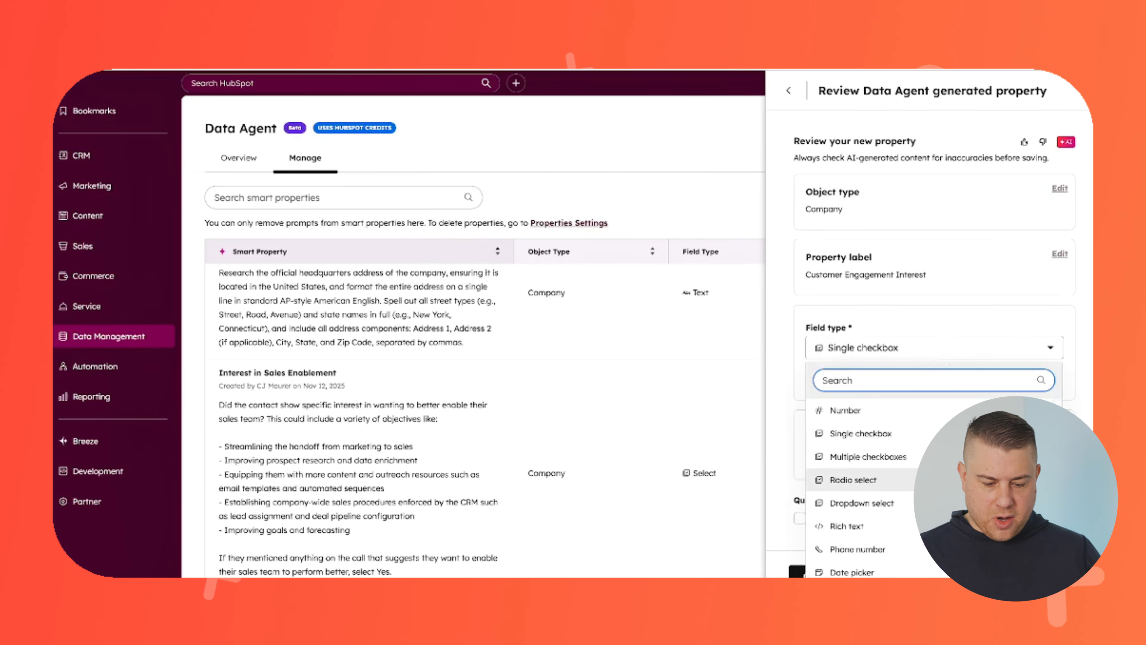
left_click(940, 503)
scroll(873, 381, "down", 2)
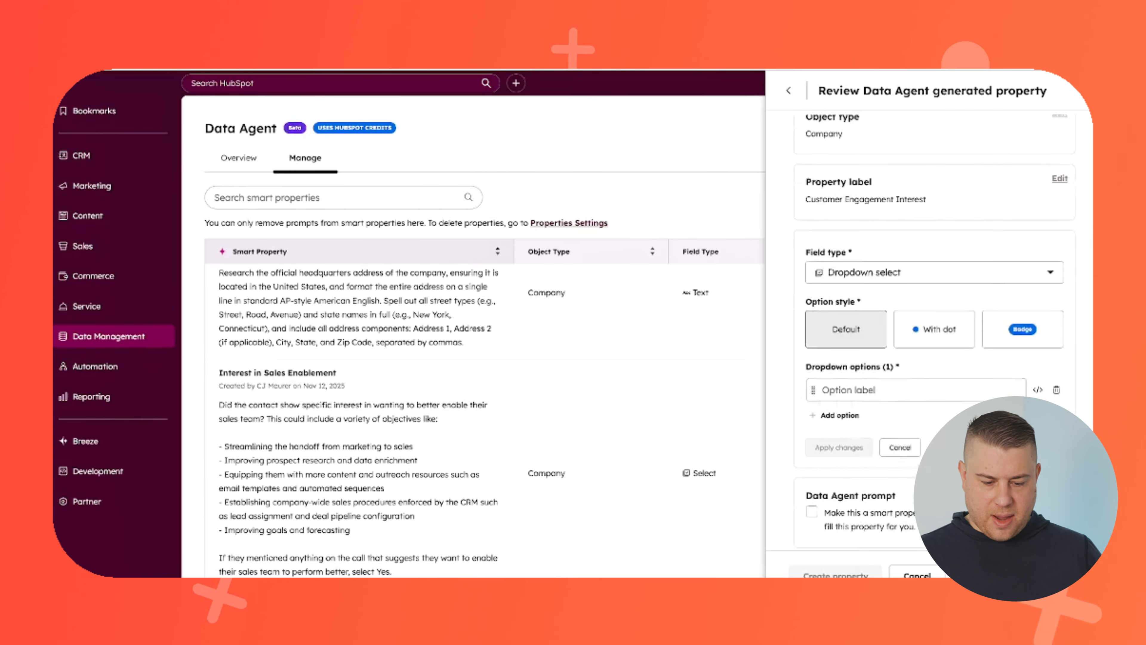
left_click(873, 380)
type("Yes")
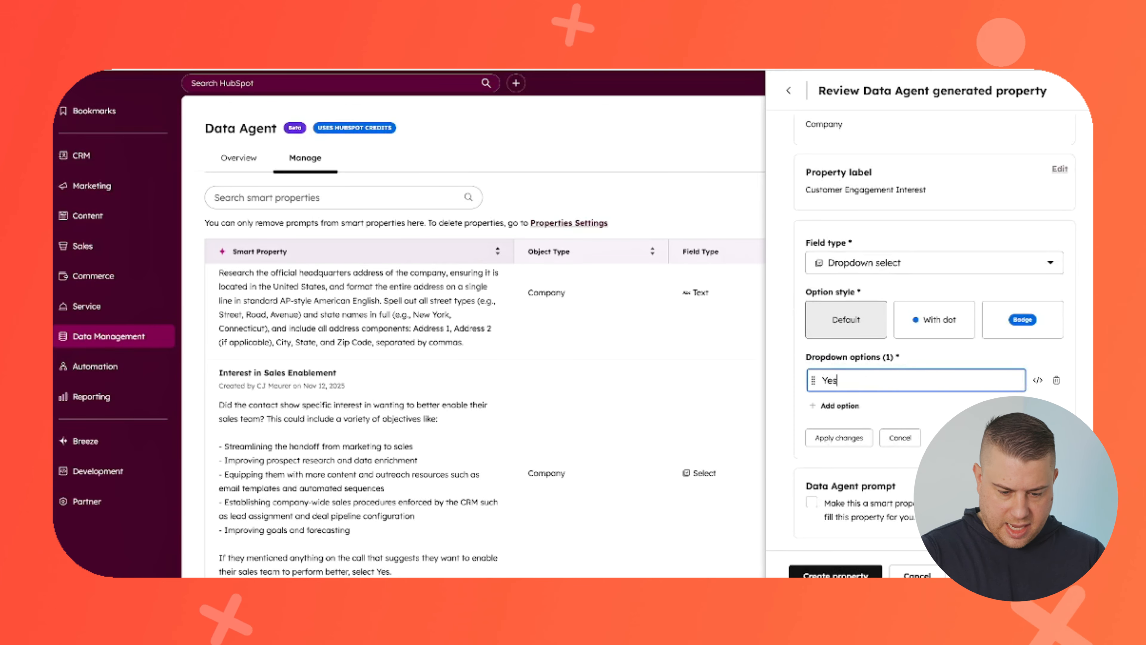
key("Return")
type("No")
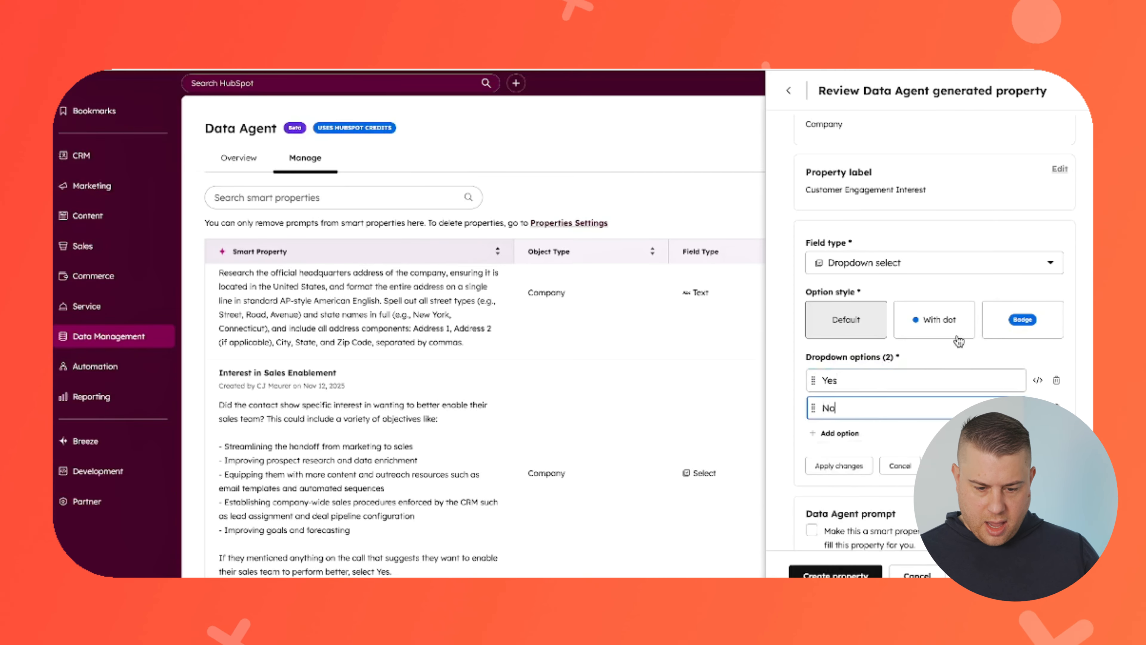
Step: Set the option style to Badge with green for Yes and red for No, and apply the field type changes
left_click(1021, 326)
left_click(1021, 380)
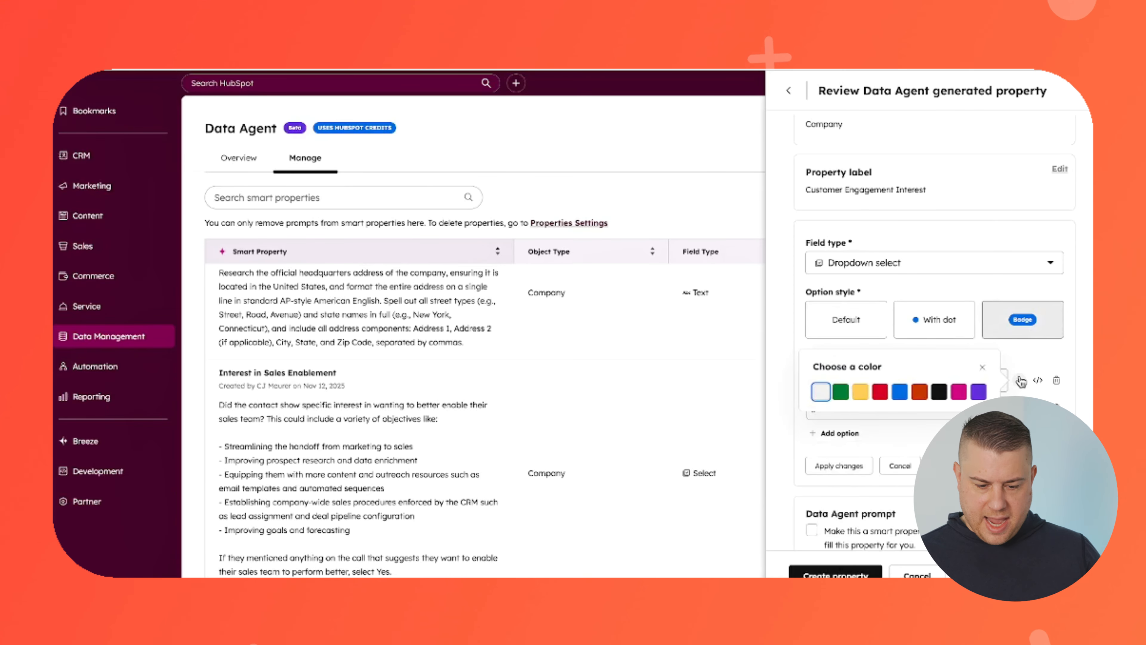
left_click(840, 392)
left_click(1019, 408)
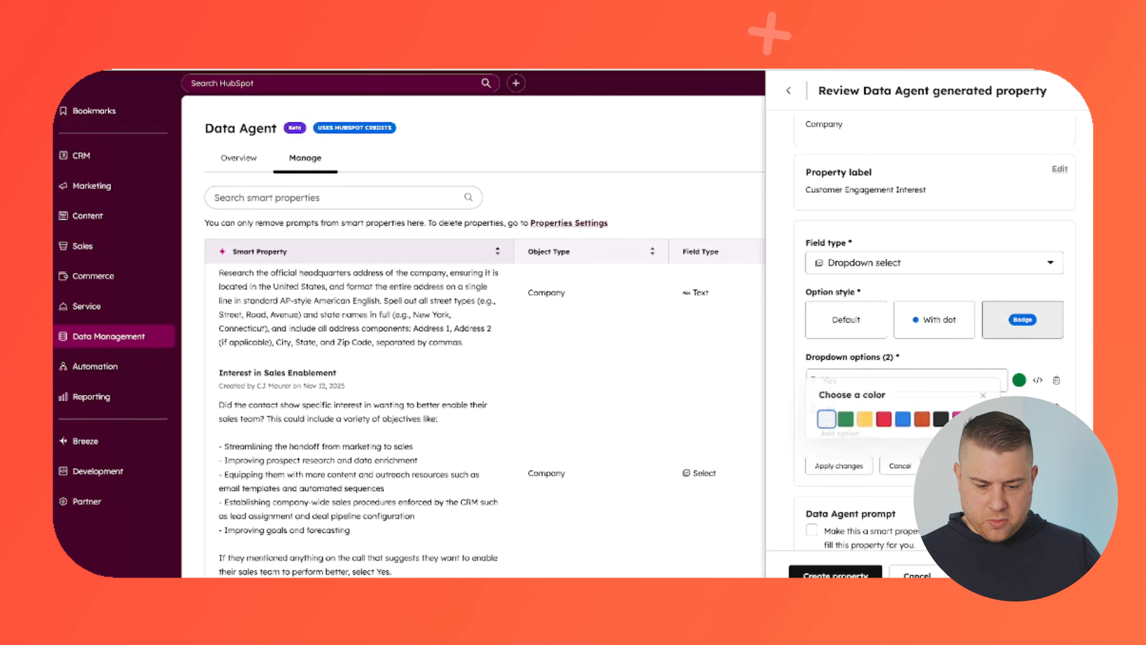
left_click(883, 425)
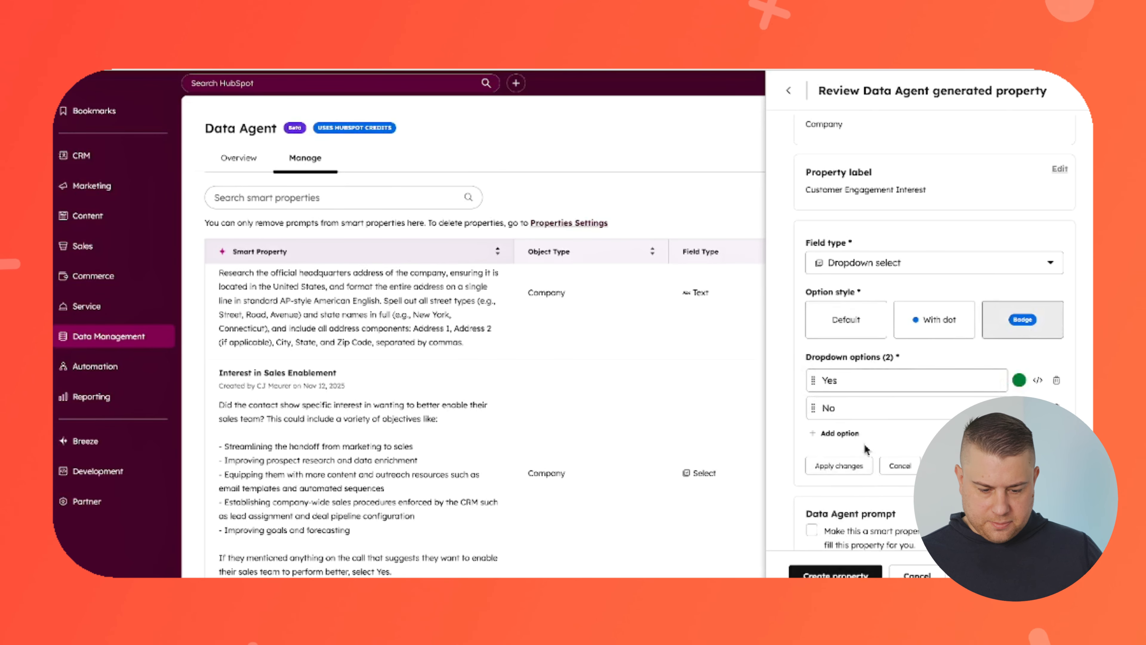
left_click(839, 466)
Step: Open the Data Agent prompt of the Customer Engagement Interest property for editing
scroll(899, 404, "down", 2)
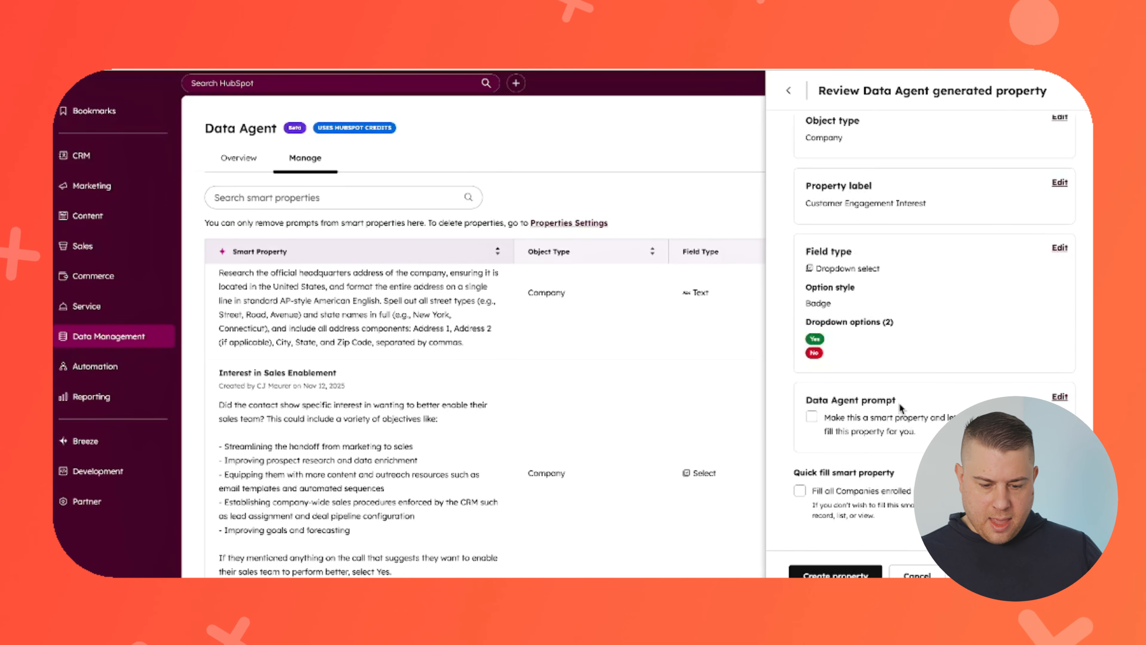
left_click(1060, 397)
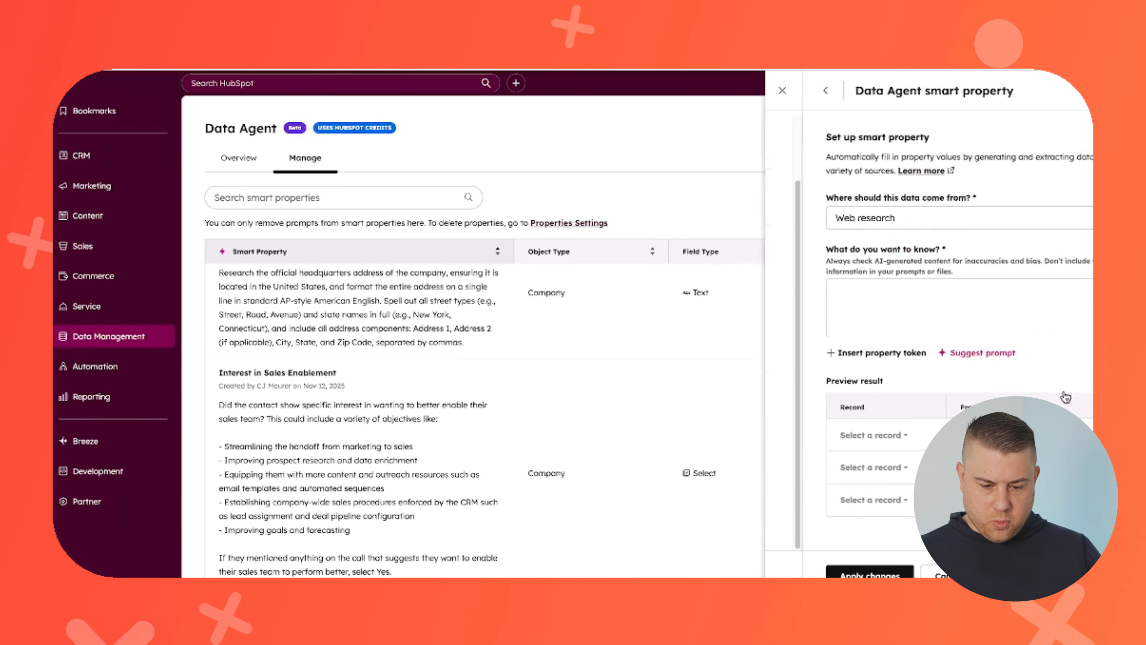